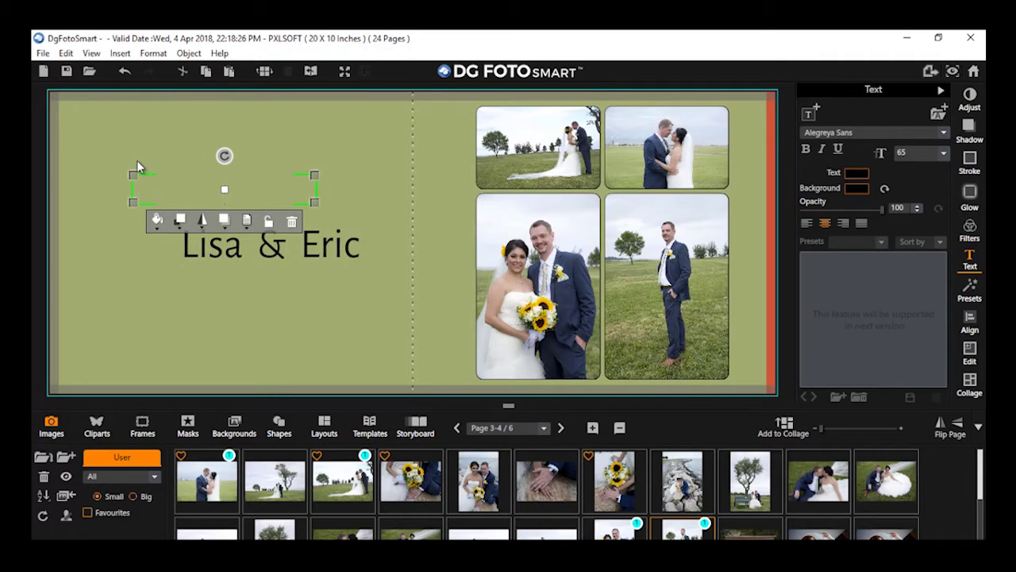
# Step: Type the heading 'Our Wedding' and set it in Arial Narrow, after trying Alegreya Sans SC
pyautogui.write('Our Wedding')
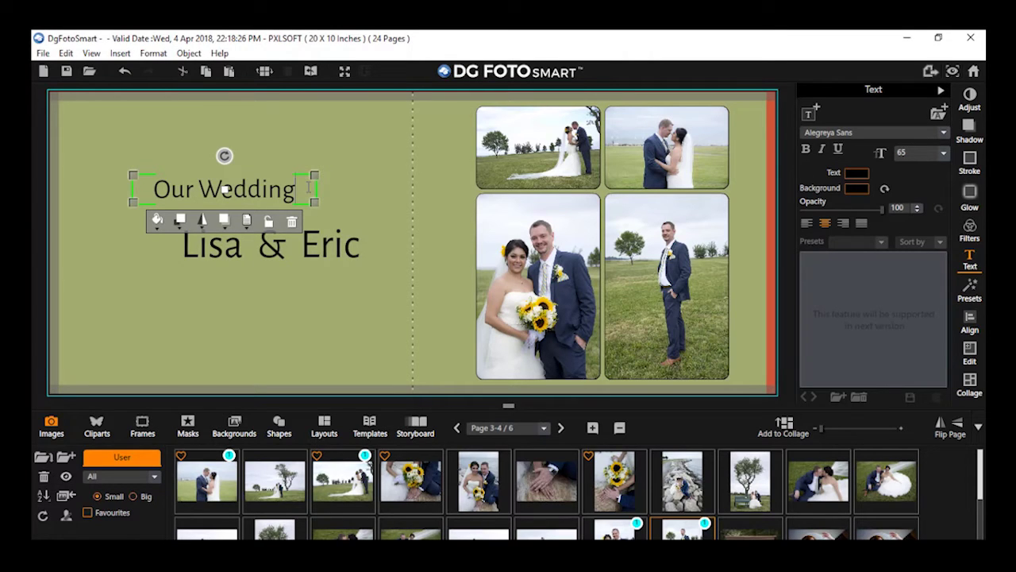
pyautogui.moveTo(294, 187); pyautogui.dragTo(142, 196)
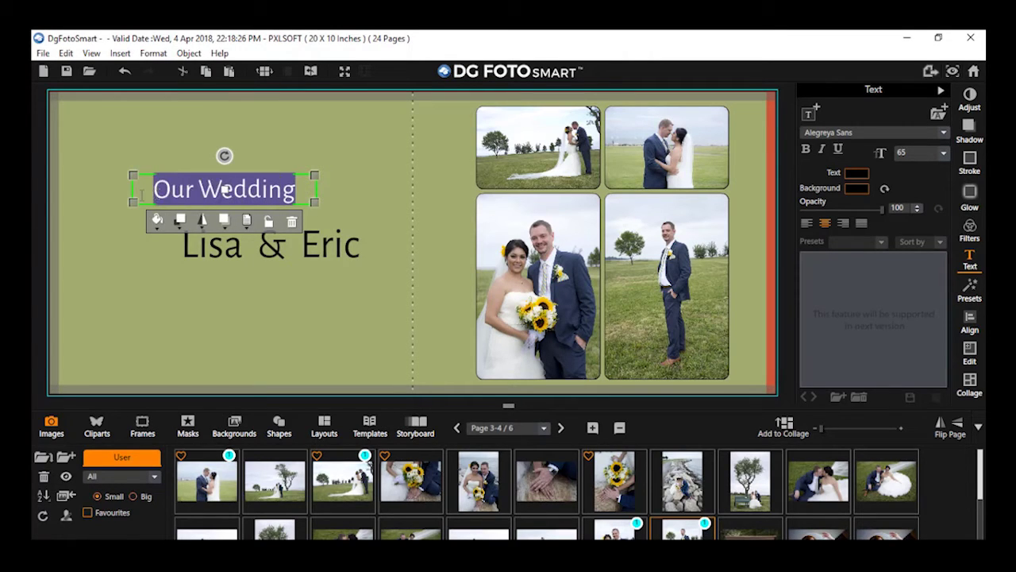
pyautogui.click(909, 133)
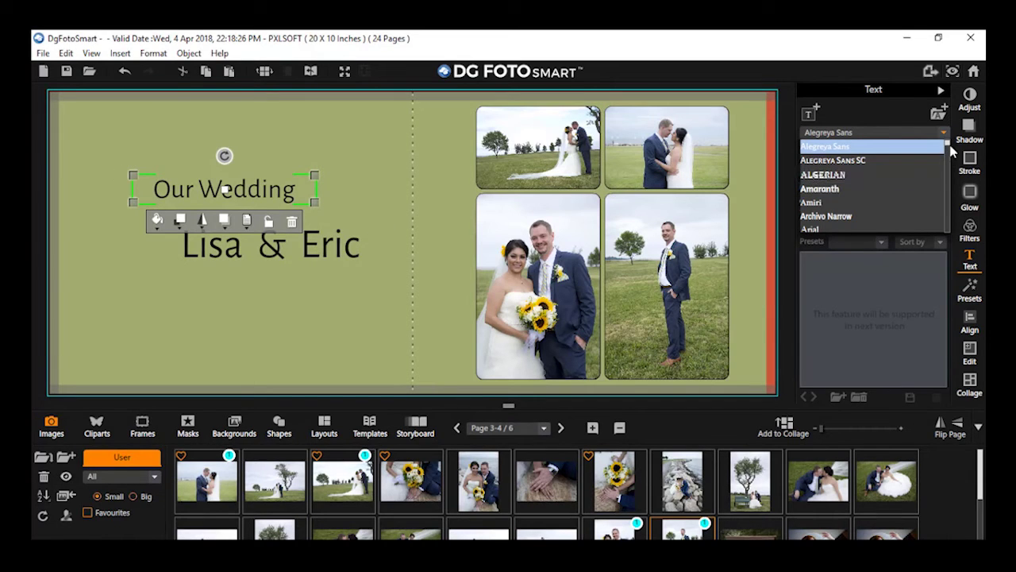
pyautogui.scroll(1, 949, 144)
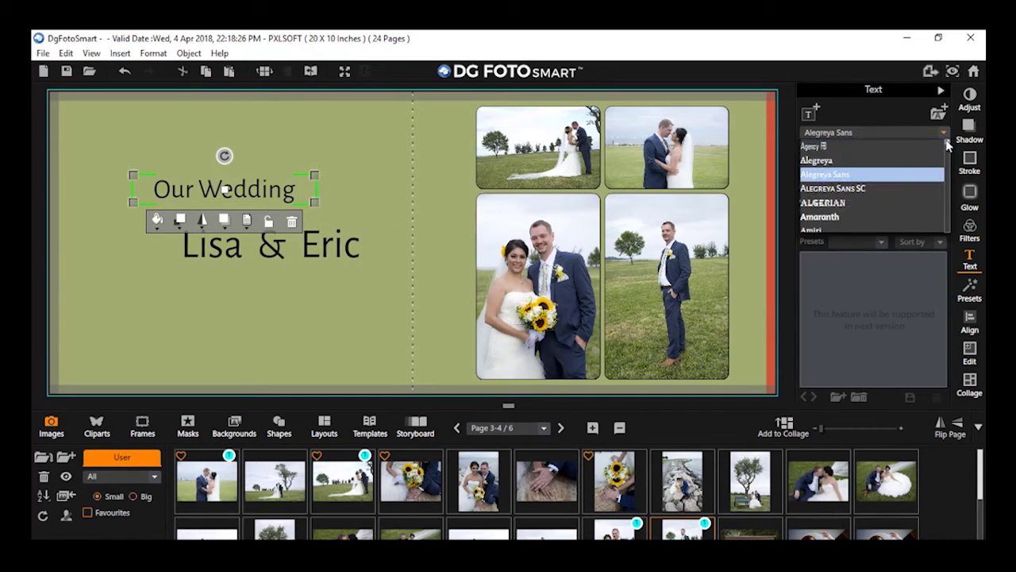
pyautogui.click(903, 193)
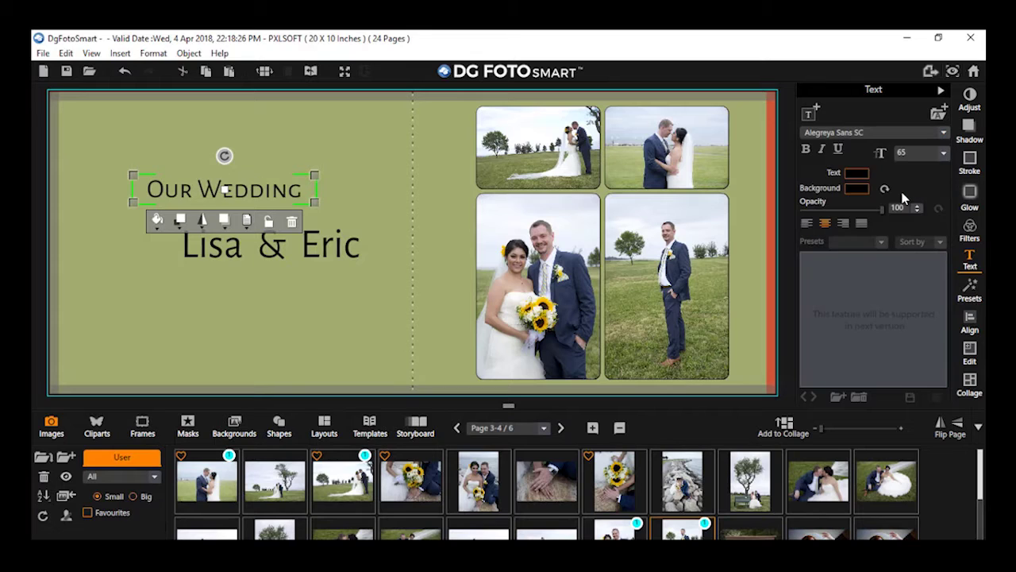
pyautogui.click(886, 135)
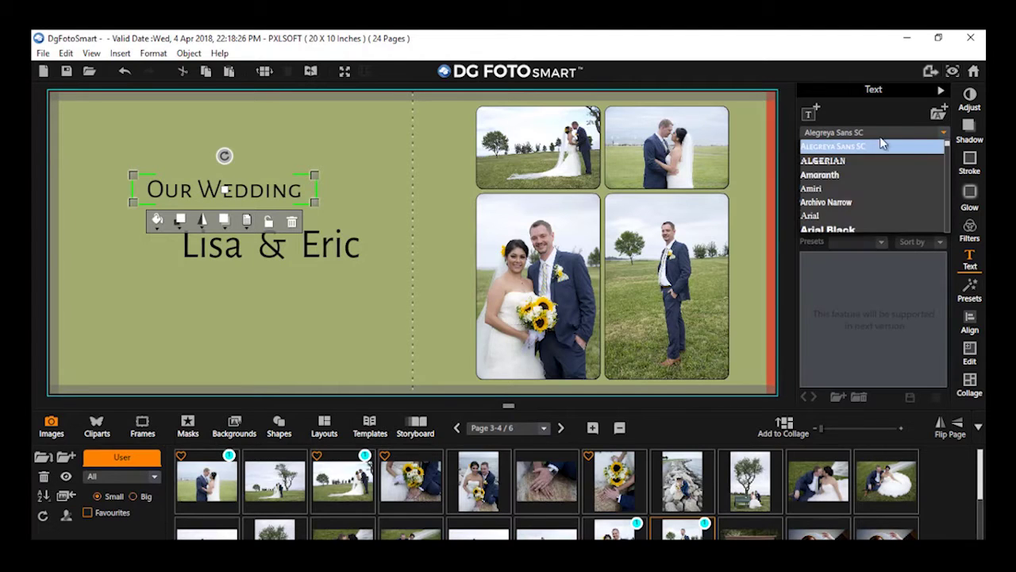
pyautogui.scroll(-1, 864, 228)
pyautogui.click(864, 225)
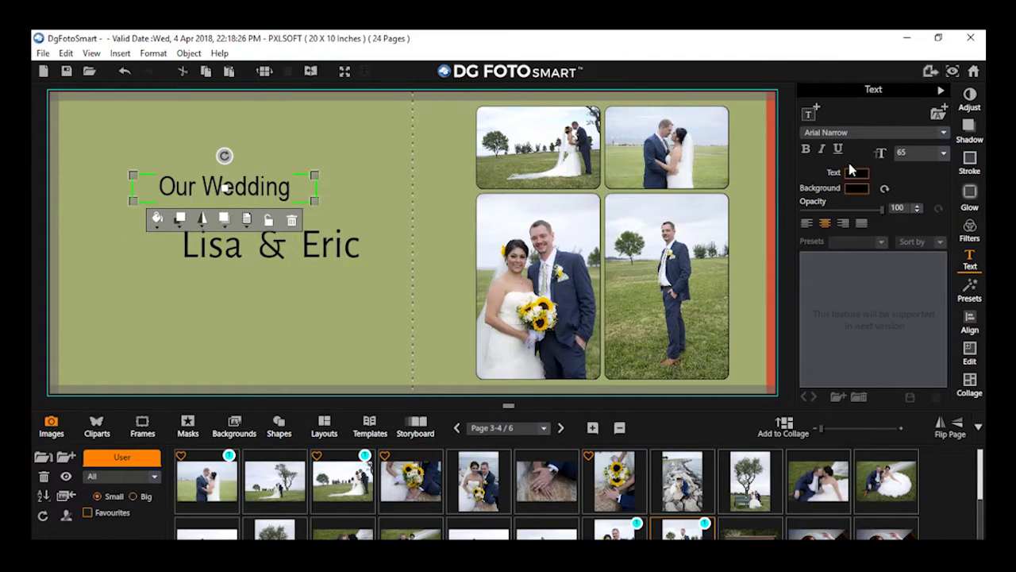
# Step: Check that the heading size stays at 65, then select the Lisa & Eric title
pyautogui.click(943, 155)
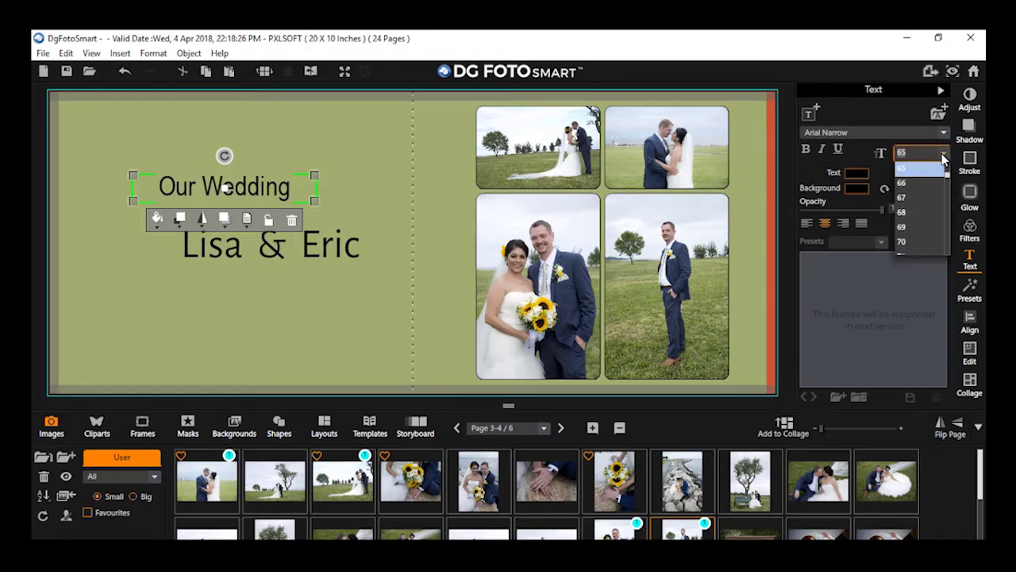
pyautogui.click(225, 186)
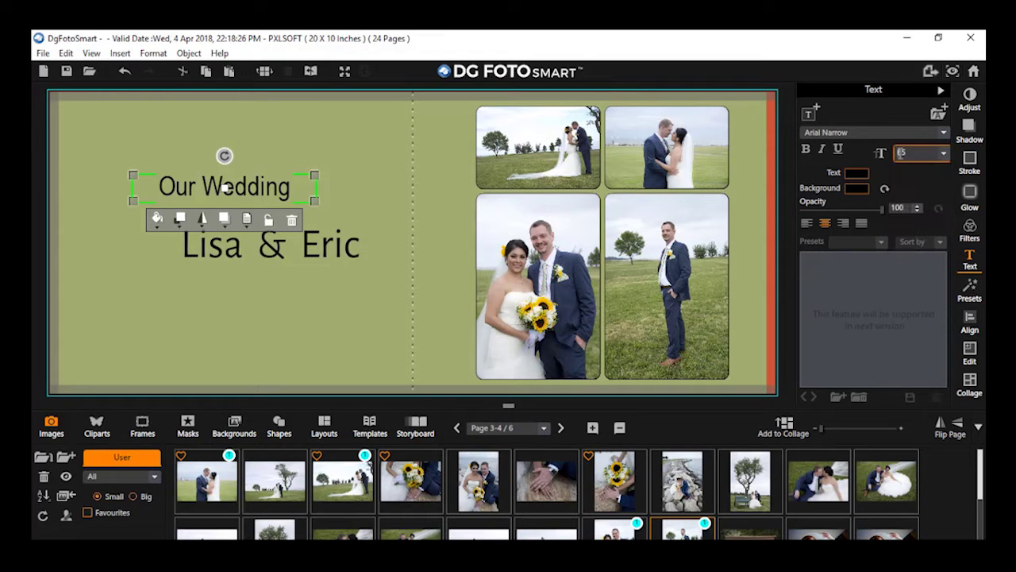
pyautogui.click(889, 157)
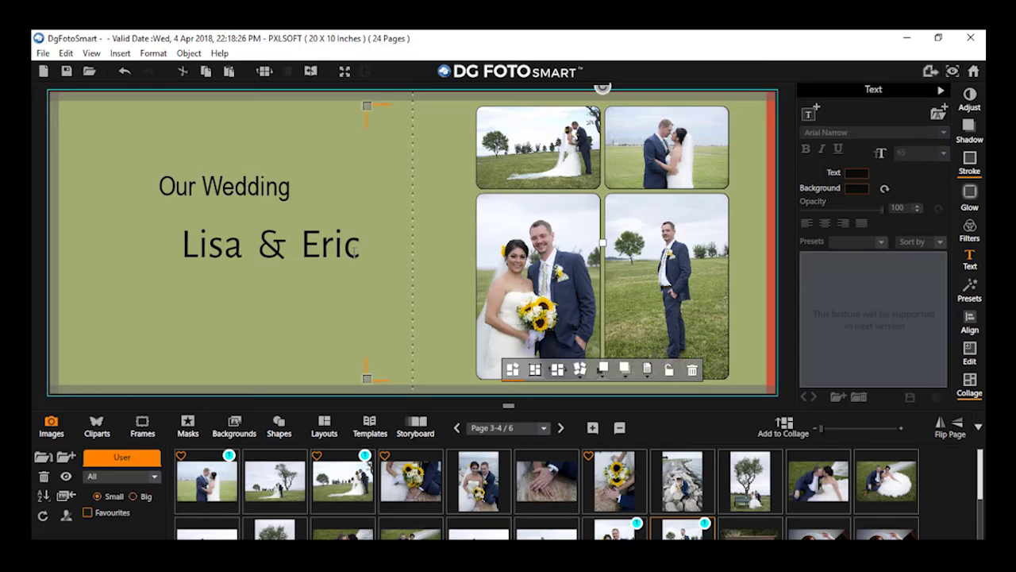
pyautogui.click(354, 251)
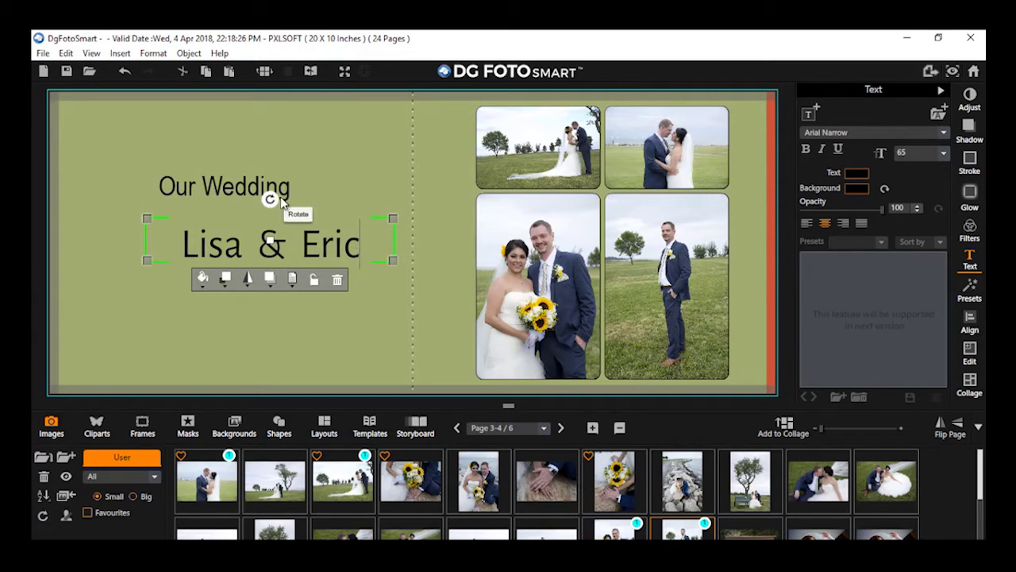
# Step: Highlight only the word Wedding and set it in Bell MT, after trying Averia Libre
pyautogui.click(226, 184)
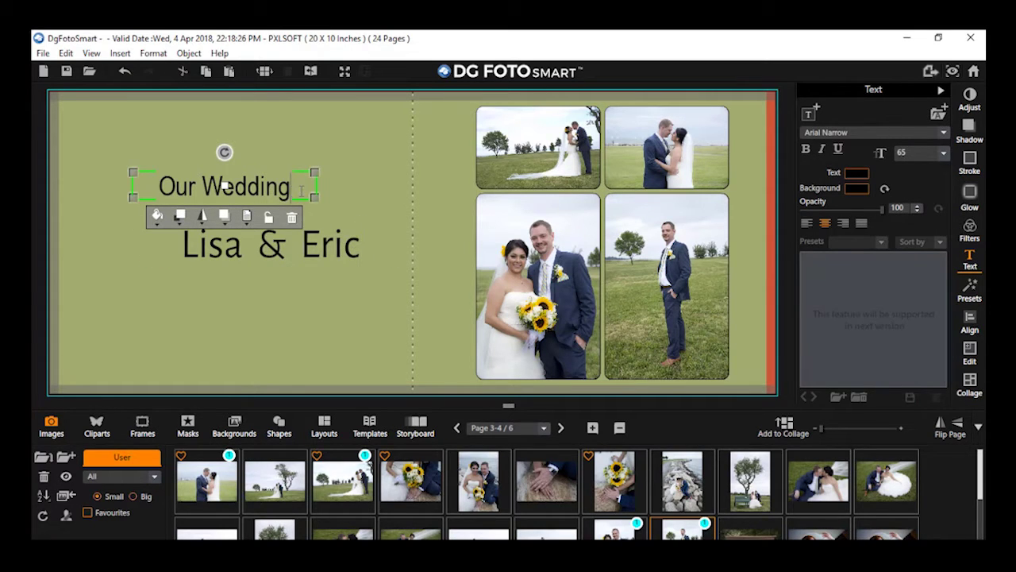
pyautogui.hotkey('shift', 'Left')
pyautogui.hotkey('shift', 'Left')
pyautogui.hotkey('shift', 'Left')
pyautogui.hotkey('shift', 'Left')
pyautogui.hotkey('shift', 'Left')
pyautogui.hotkey('shift', 'Left')
pyautogui.hotkey('shift', 'Left')
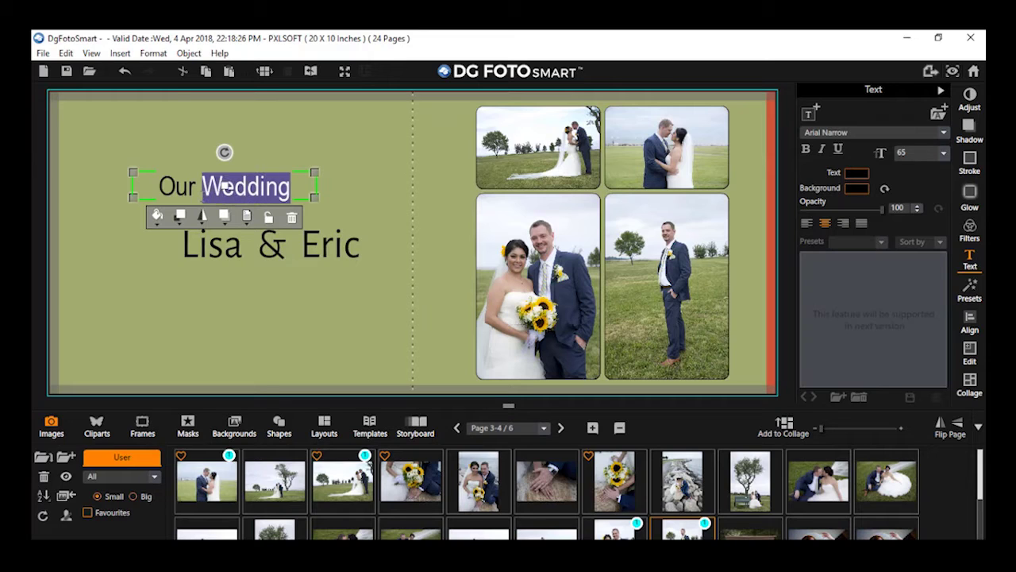
pyautogui.click(841, 135)
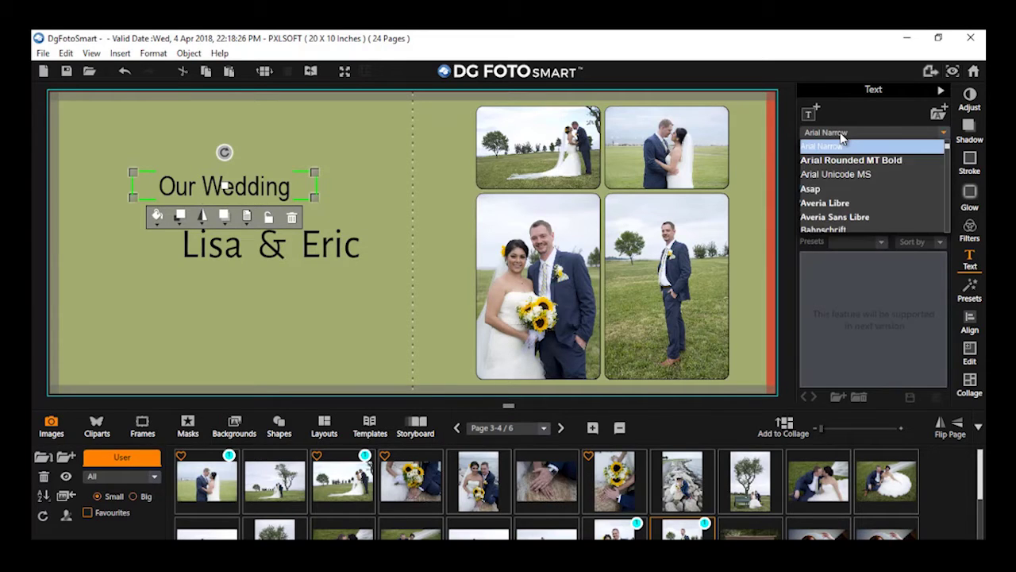
pyautogui.click(835, 204)
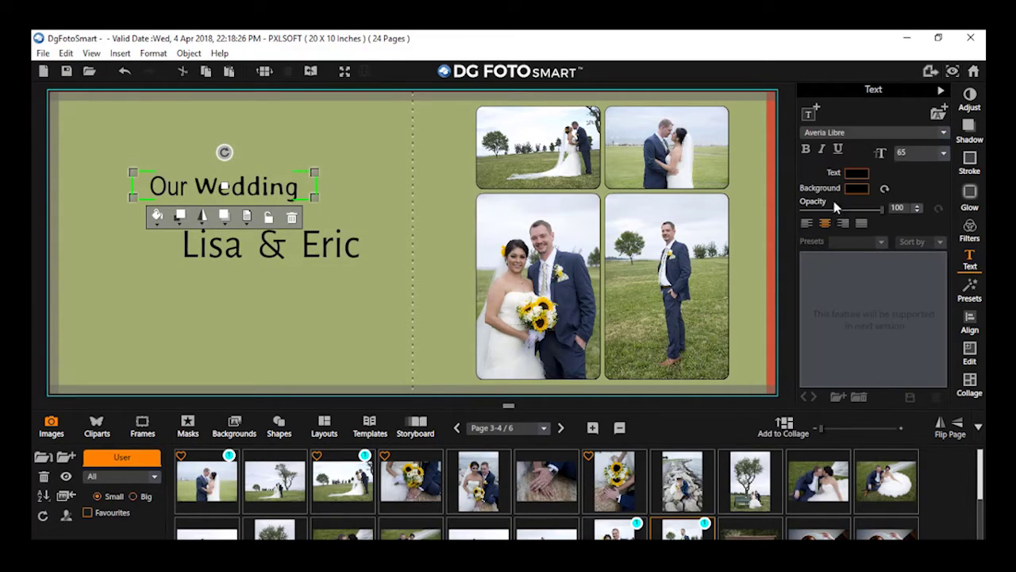
pyautogui.click(841, 135)
pyautogui.click(827, 221)
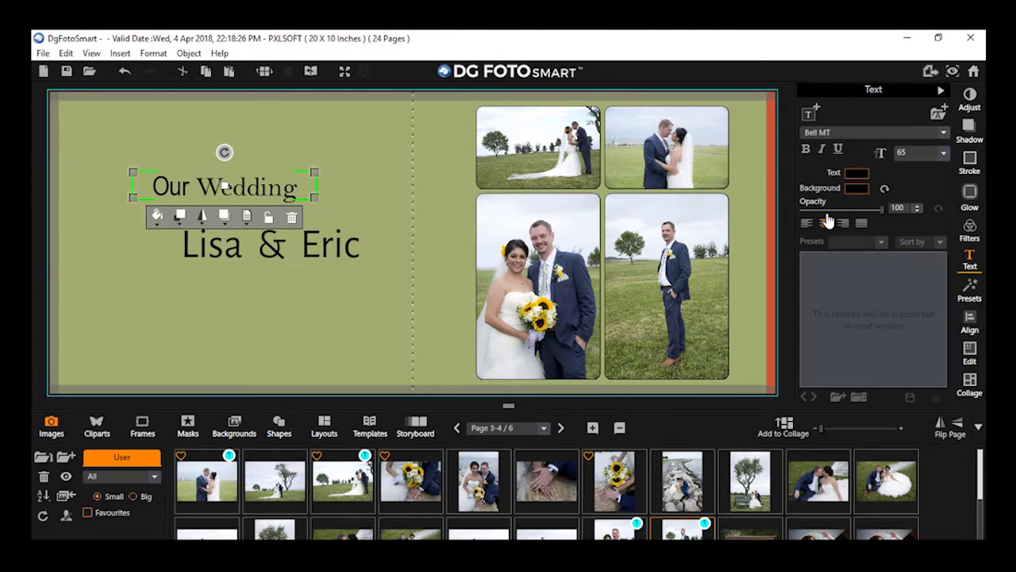
# Step: Colour the word Wedding blue, leaving Our black
pyautogui.click(857, 172)
pyautogui.click(393, 299)
pyautogui.click(605, 406)
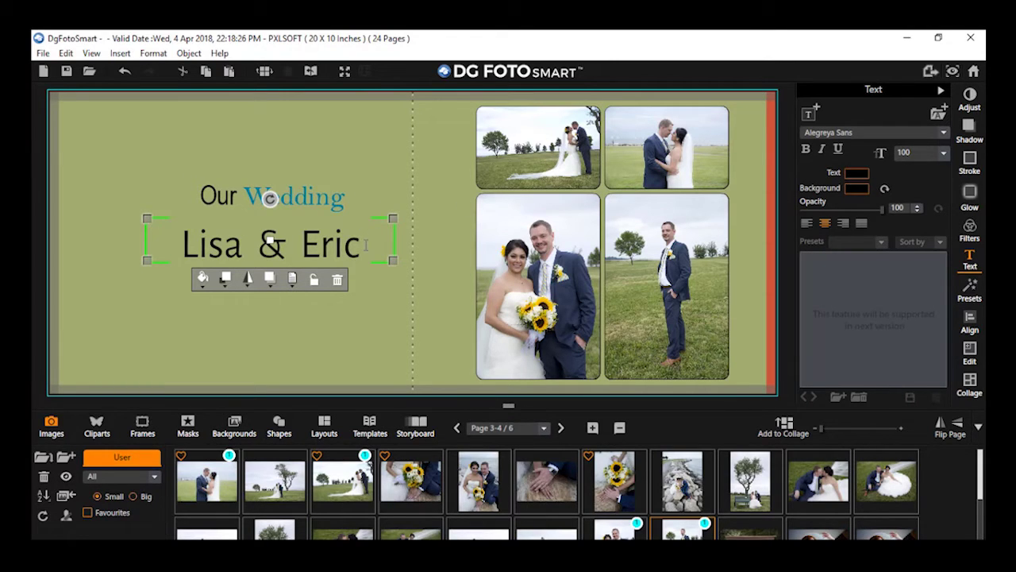
# Step: Select the Lisa & Eric text and make it rust-orange (R 174, G 53, B 0)
pyautogui.moveTo(365, 245); pyautogui.dragTo(171, 248)
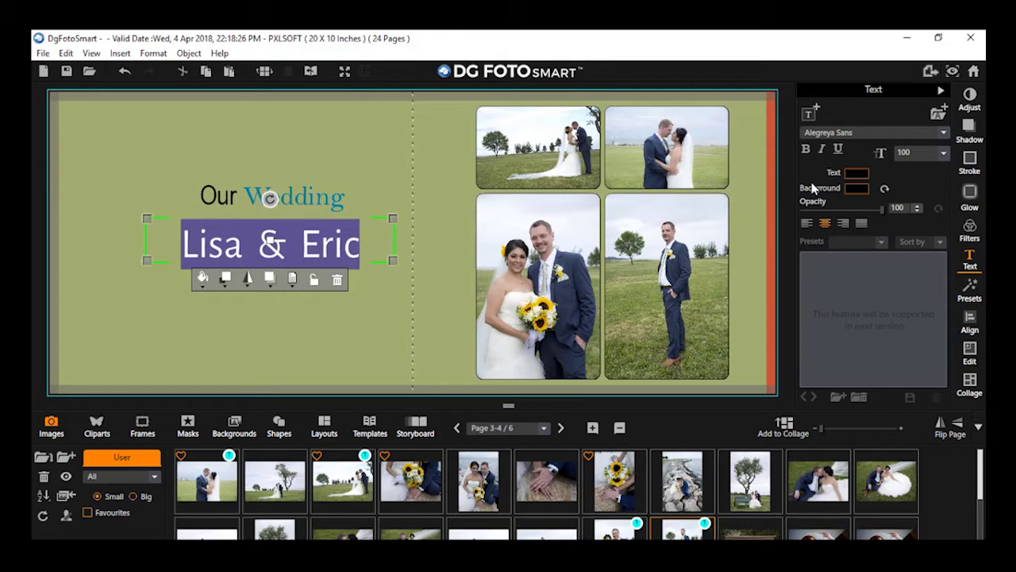
pyautogui.click(855, 174)
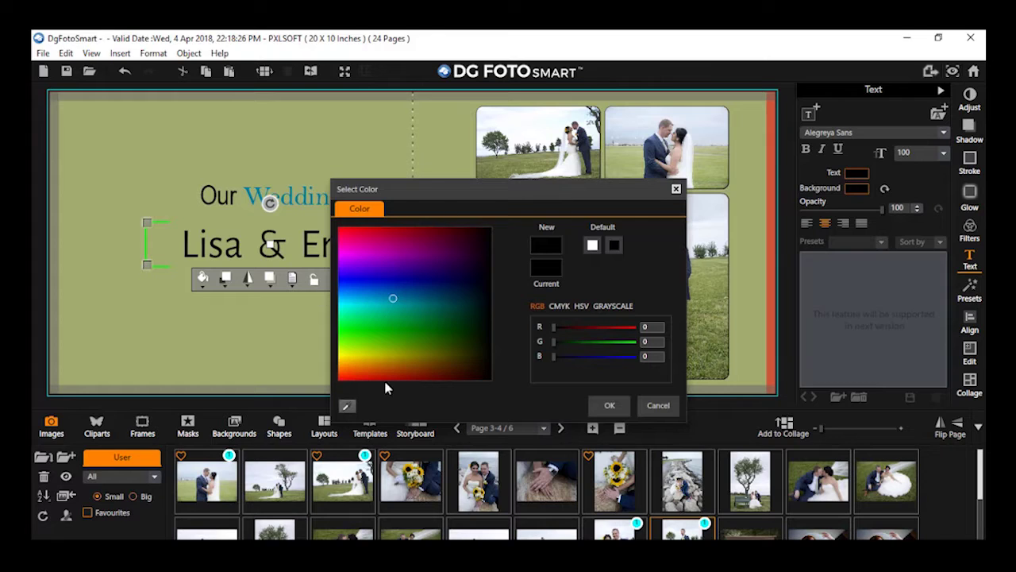
pyautogui.click(361, 312)
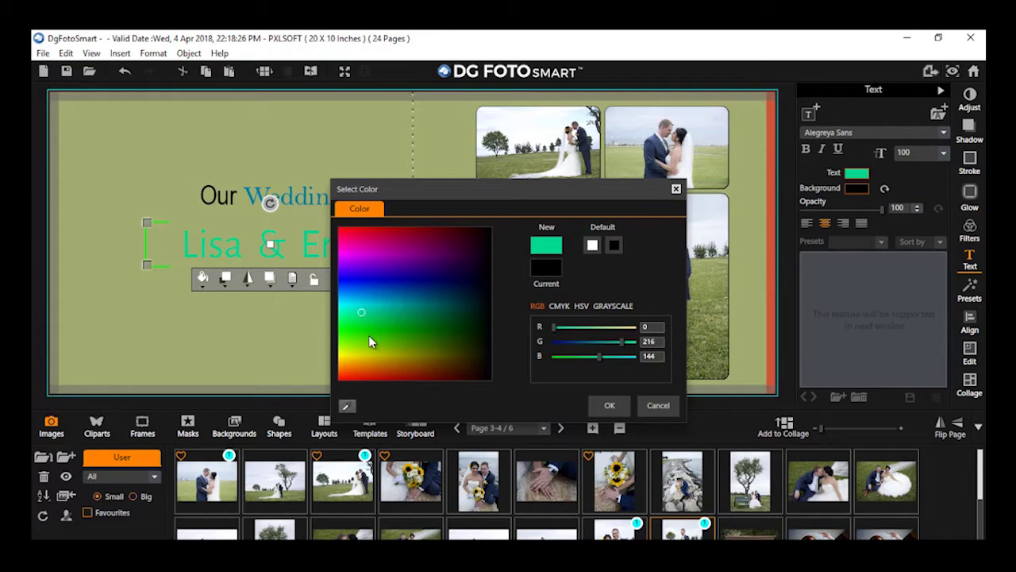
pyautogui.moveTo(371, 350); pyautogui.dragTo(388, 377)
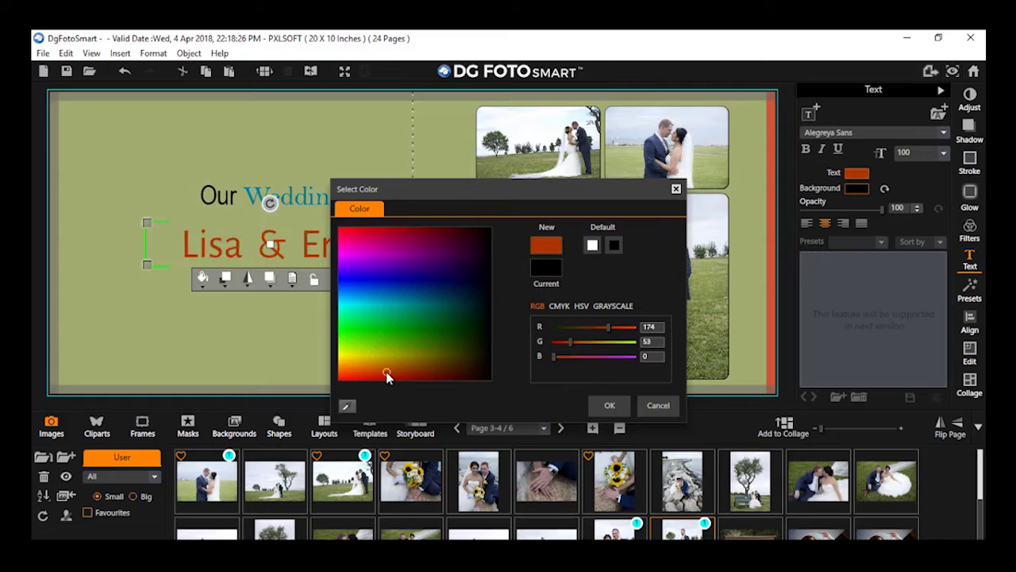
pyautogui.click(609, 406)
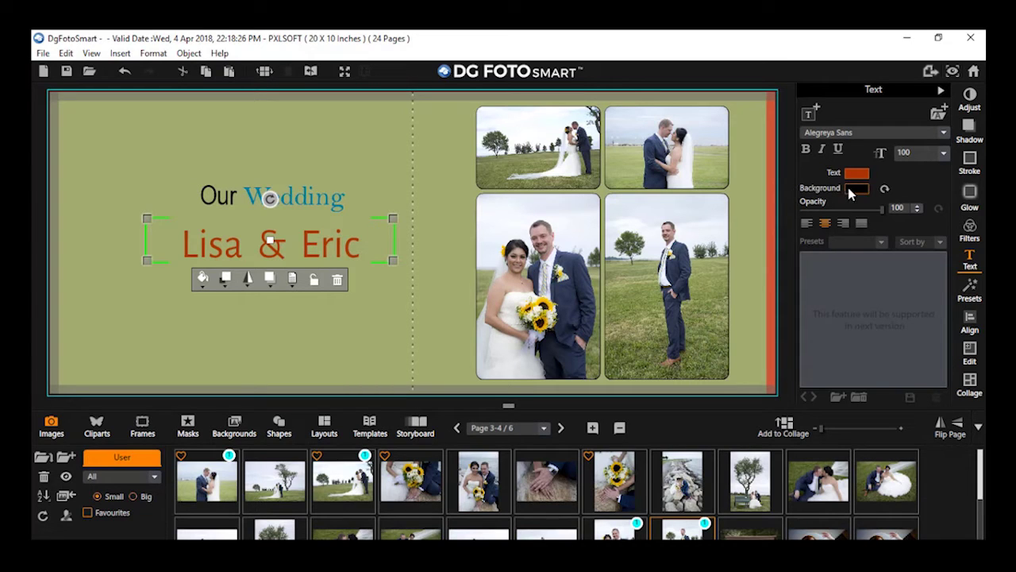
pyautogui.click(371, 245)
pyautogui.click(372, 244)
pyautogui.moveTo(372, 245); pyautogui.dragTo(179, 243)
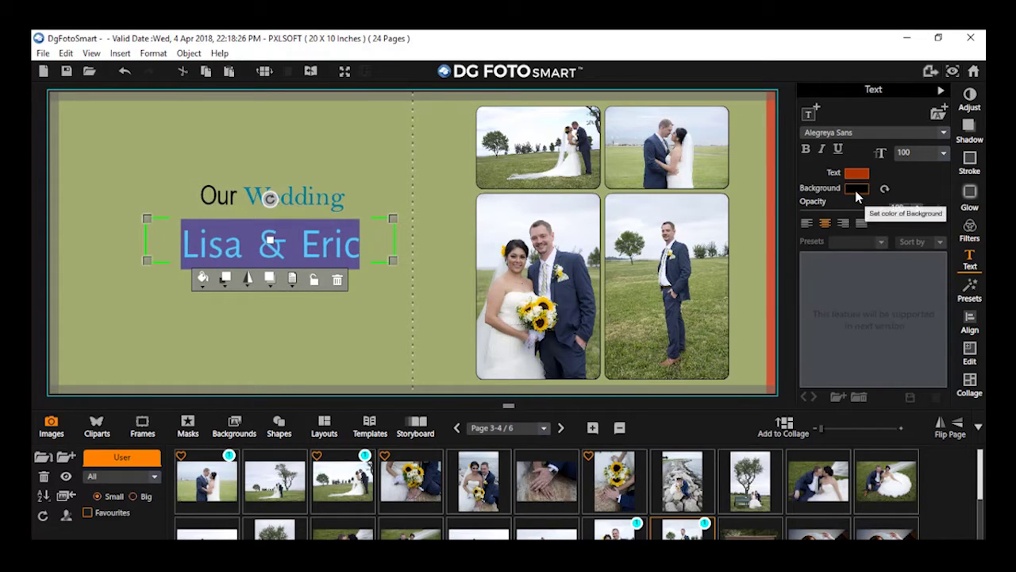
pyautogui.click(856, 192)
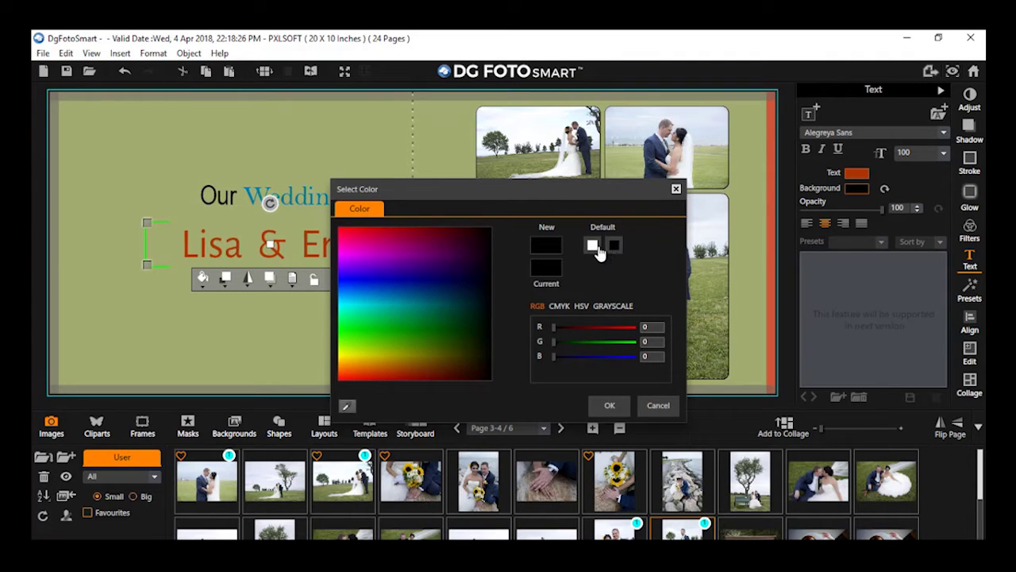
pyautogui.click(594, 249)
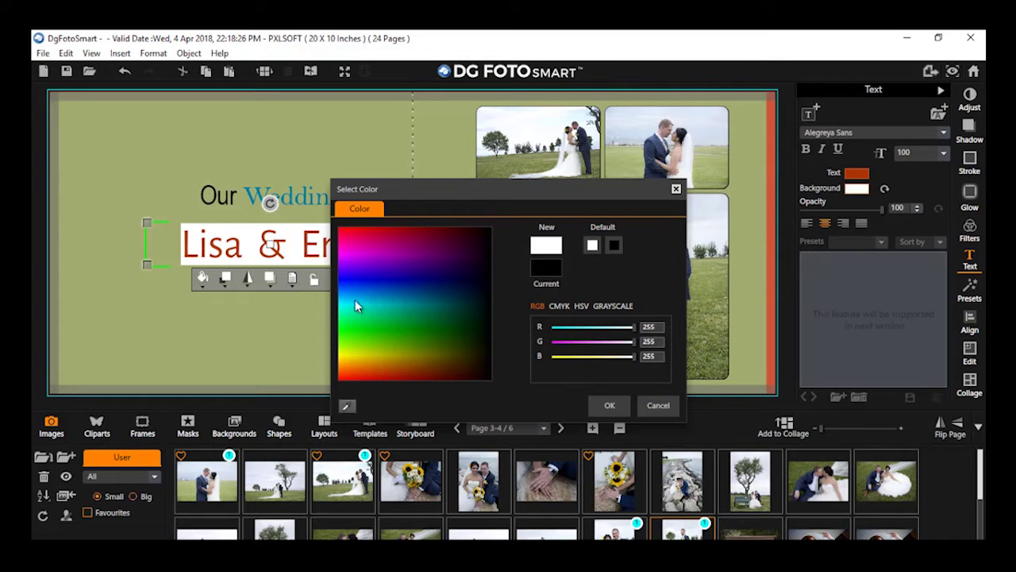
pyautogui.click(356, 361)
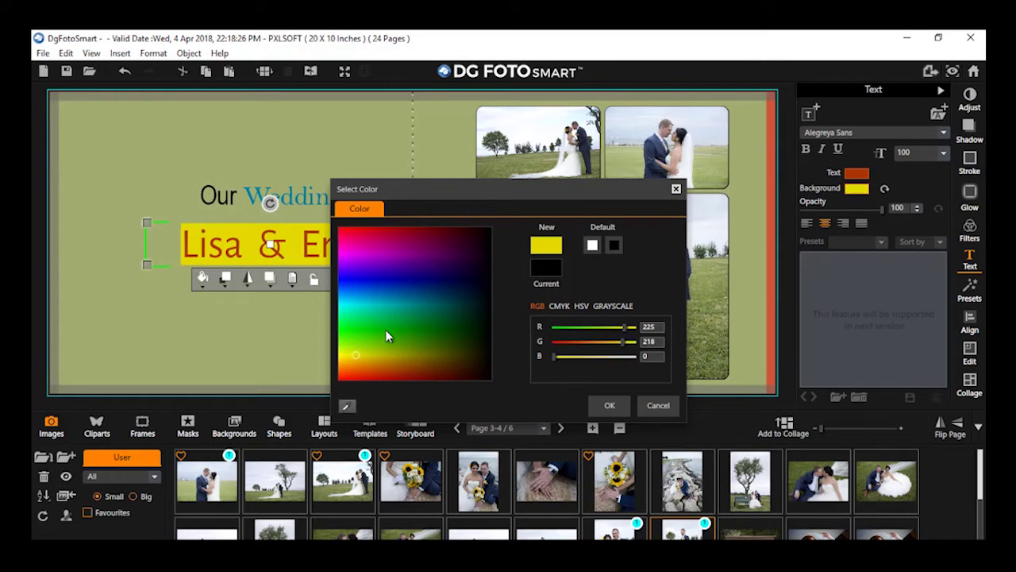
pyautogui.click(614, 246)
pyautogui.click(593, 246)
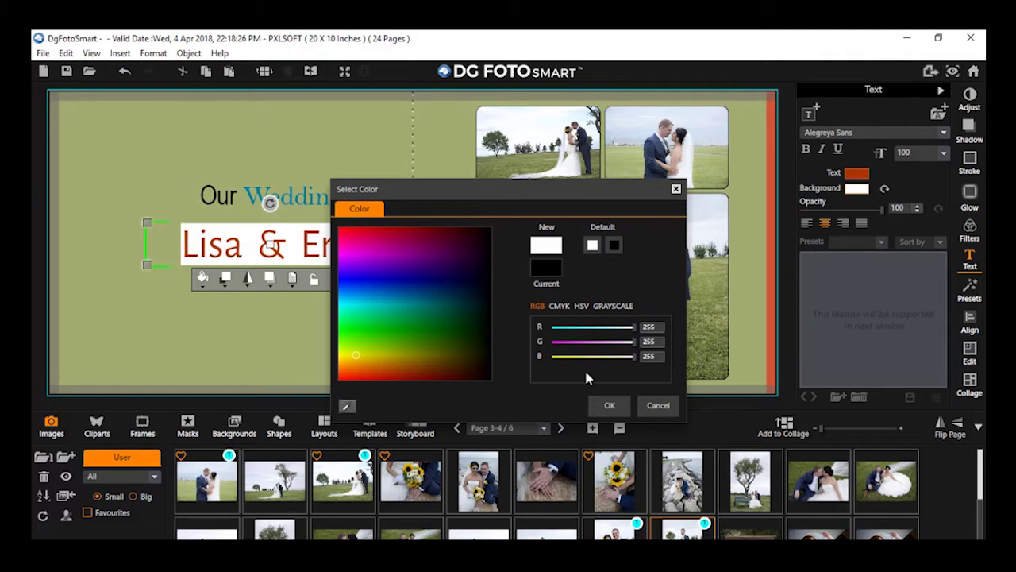
pyautogui.click(606, 406)
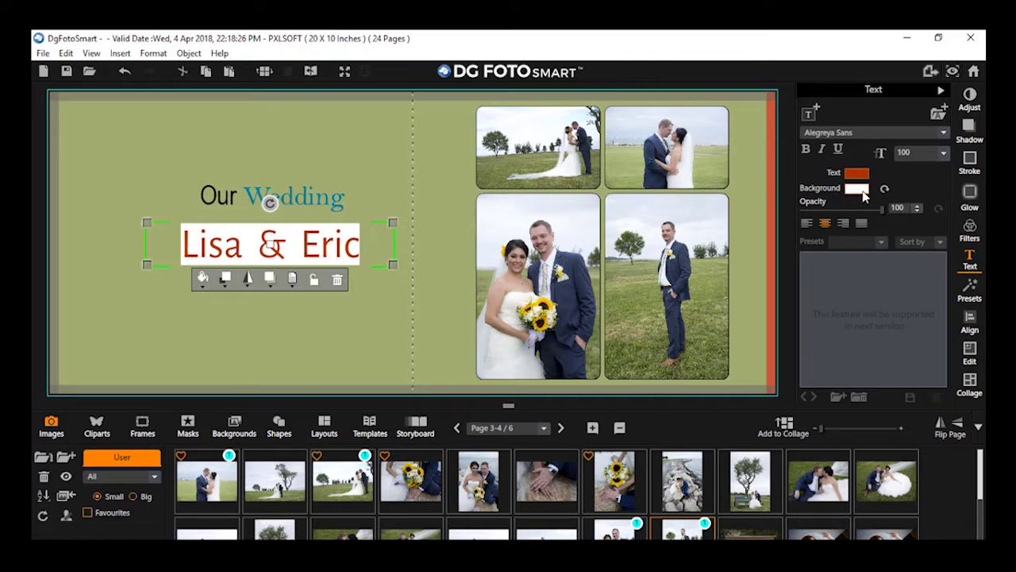
pyautogui.click(887, 190)
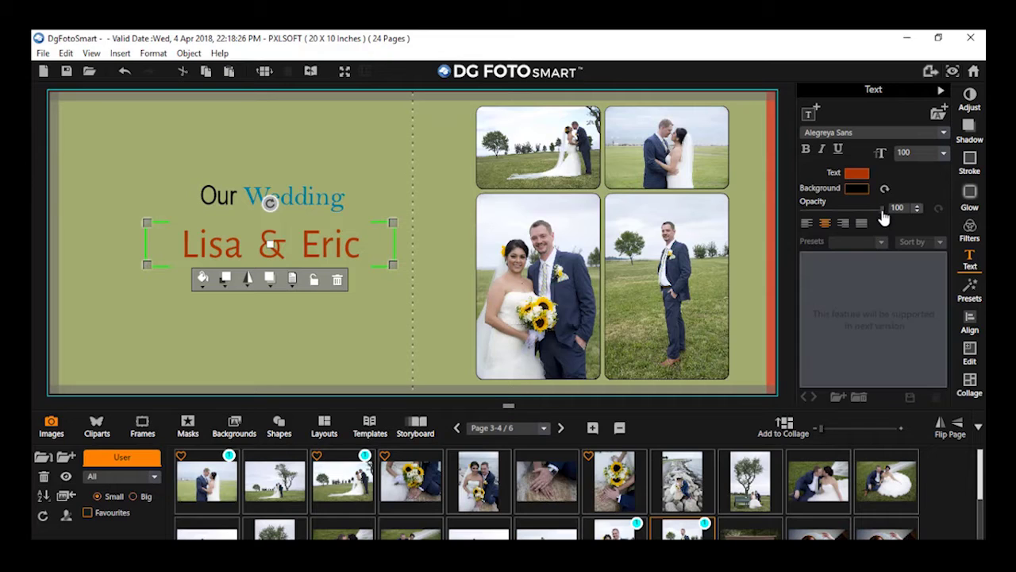
# Step: Drop Lisa & Eric's opacity to 11, reset it to 100, then left-align the title
pyautogui.moveTo(882, 216)
pyautogui.mouseDown()
pyautogui.moveTo(802, 212)
pyautogui.moveTo(903, 223)
pyautogui.moveTo(806, 226)
pyautogui.moveTo(874, 219)
pyautogui.moveTo(822, 221)
pyautogui.moveTo(867, 224)
pyautogui.mouseUp()
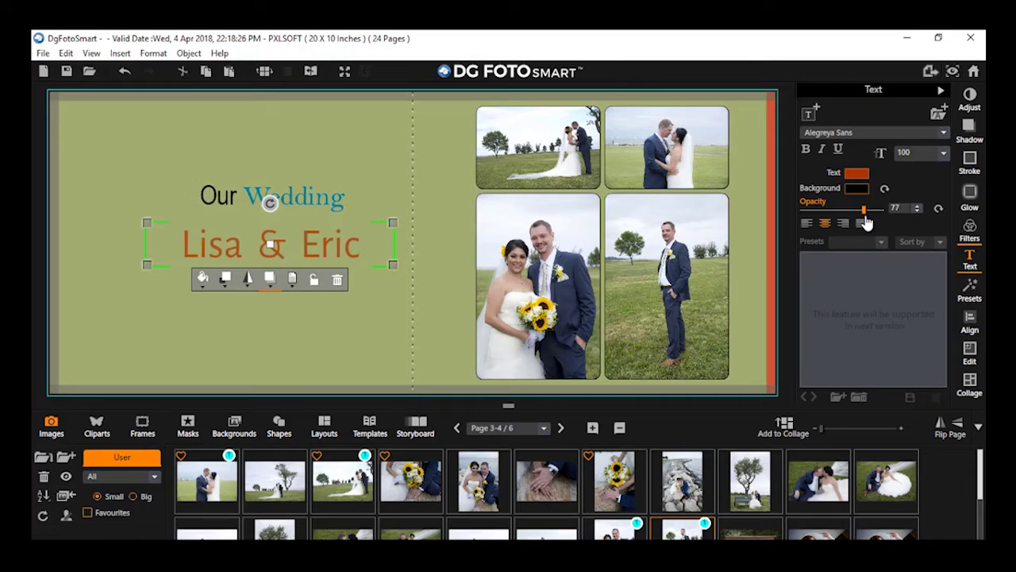
pyautogui.click(938, 209)
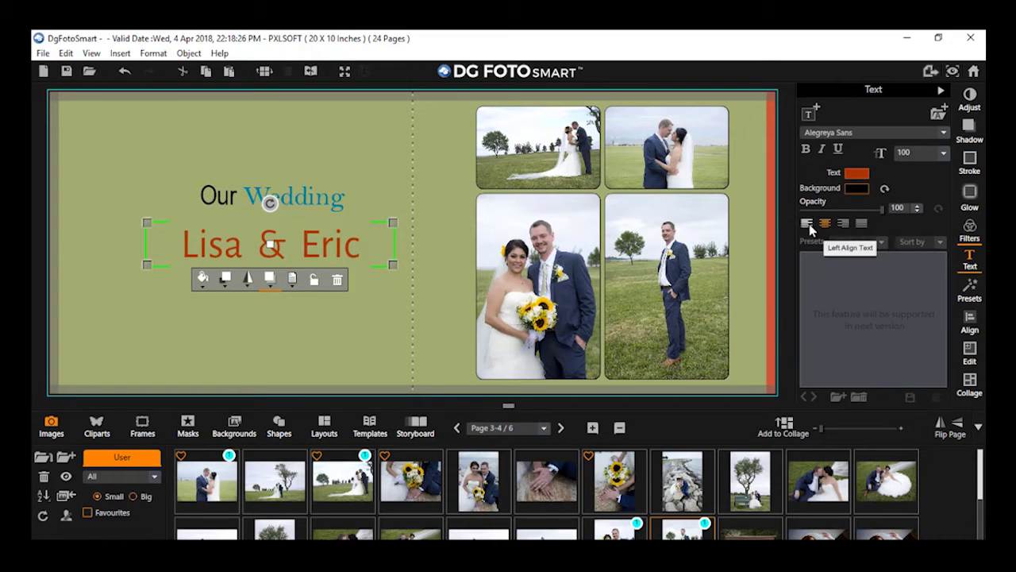
pyautogui.click(807, 223)
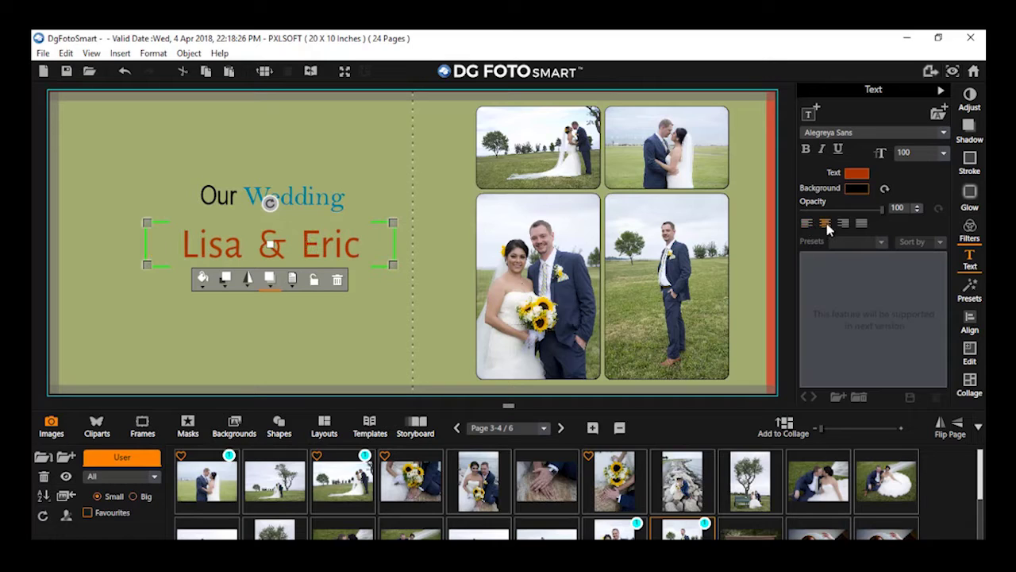
# Step: Try right and justified alignment on Lisa & Eric, then show its Adjust settings
pyautogui.click(844, 227)
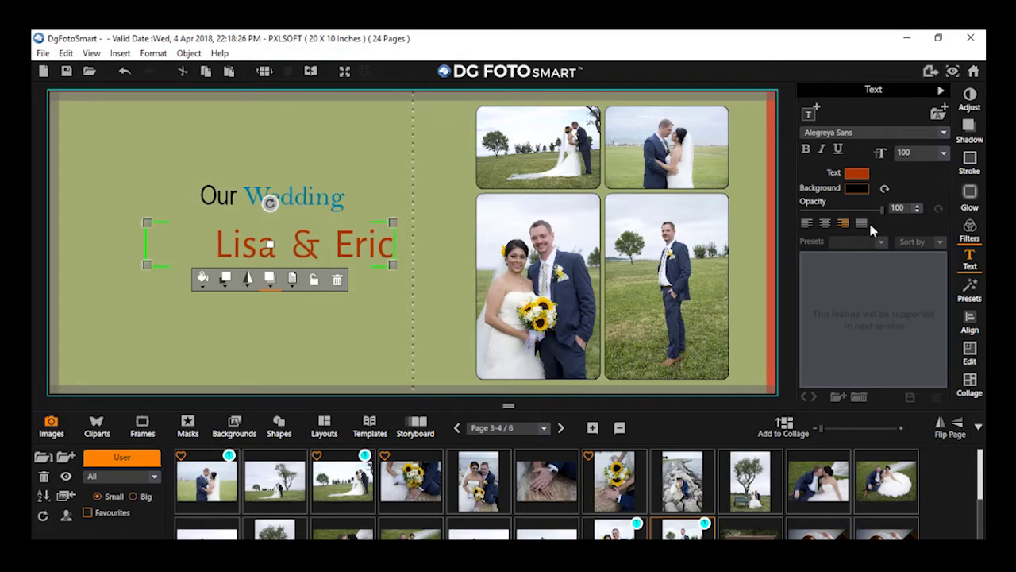
pyautogui.click(864, 225)
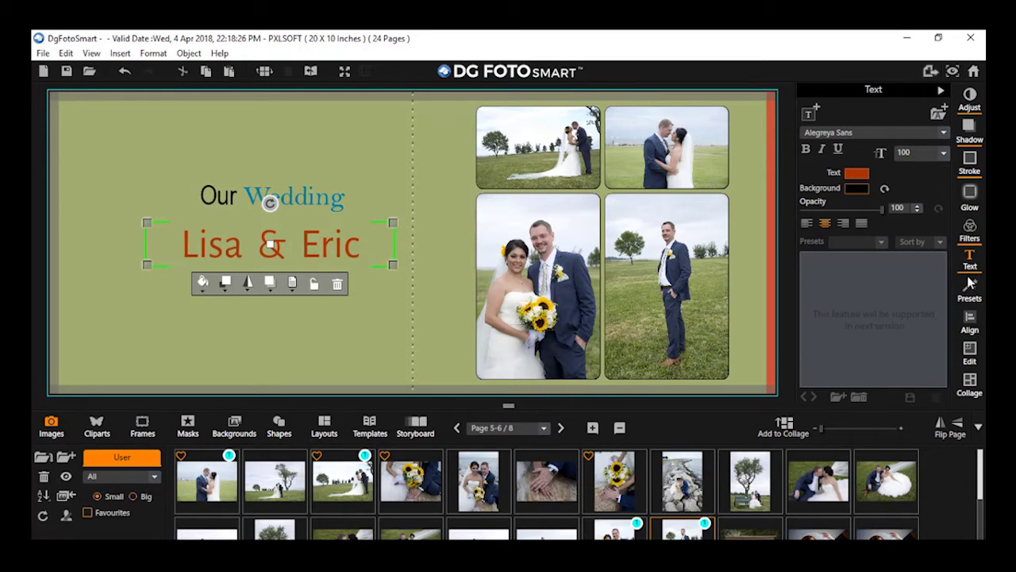
pyautogui.click(970, 97)
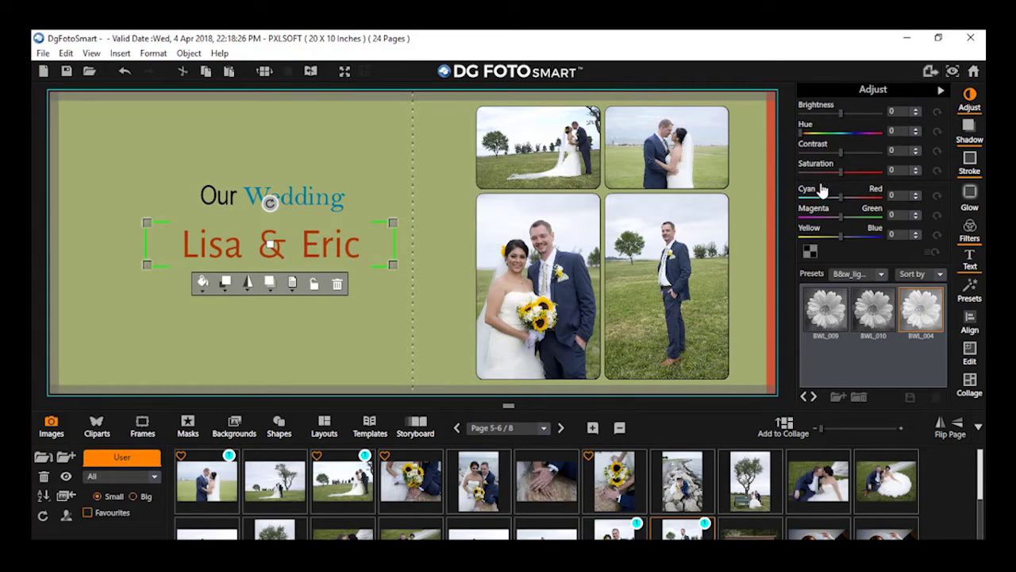
# Step: Raise Lisa & Eric's brightness to 50 and increase its shadow distance
pyautogui.moveTo(843, 113); pyautogui.dragTo(867, 127)
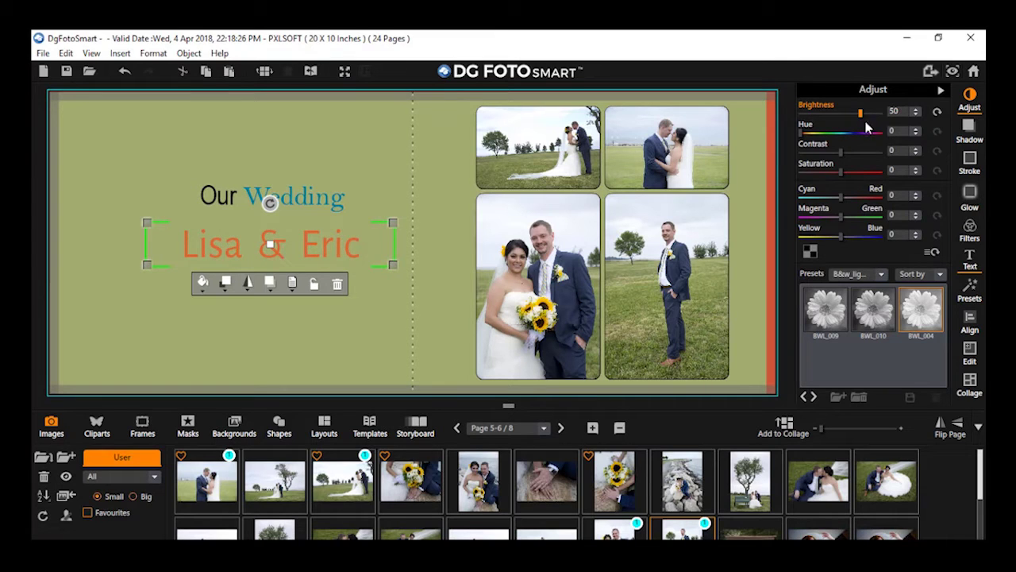
pyautogui.click(969, 127)
pyautogui.moveTo(811, 119); pyautogui.dragTo(838, 115)
pyautogui.click(968, 163)
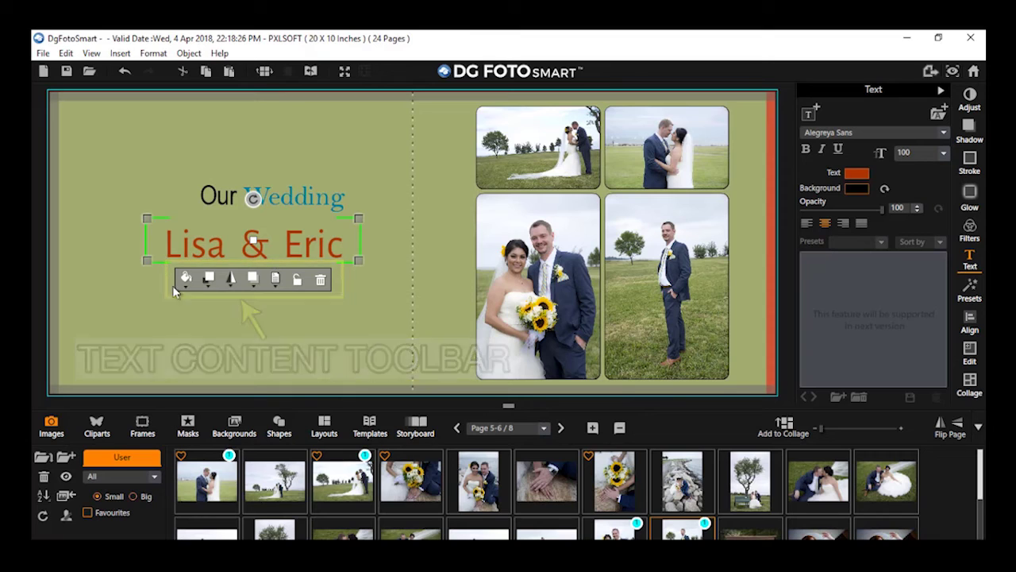
# Step: Select Our Wedding, then Lisa & Eric, and enter text edit mode on Lisa & Eric
pyautogui.click(320, 199)
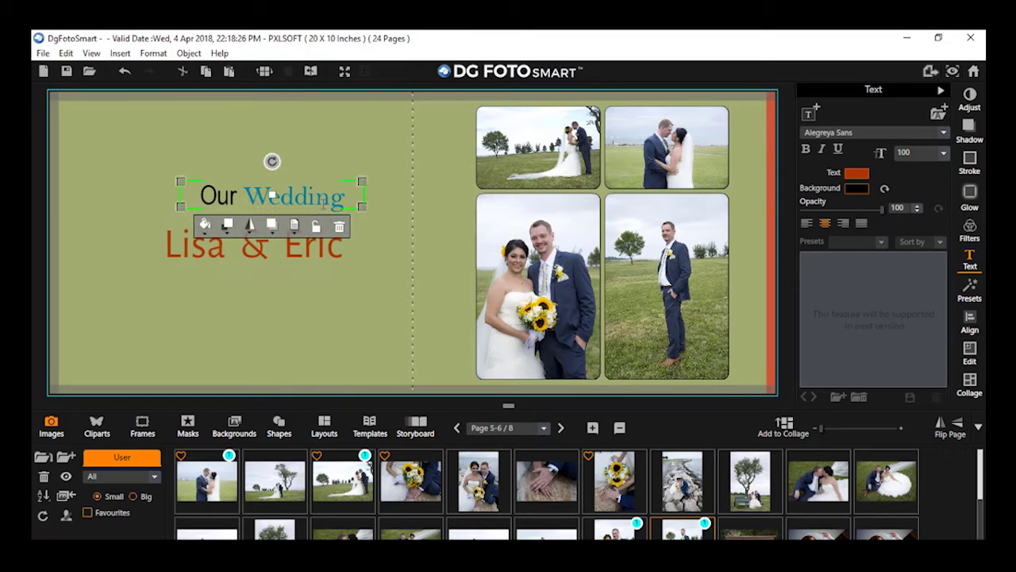
pyautogui.click(335, 247)
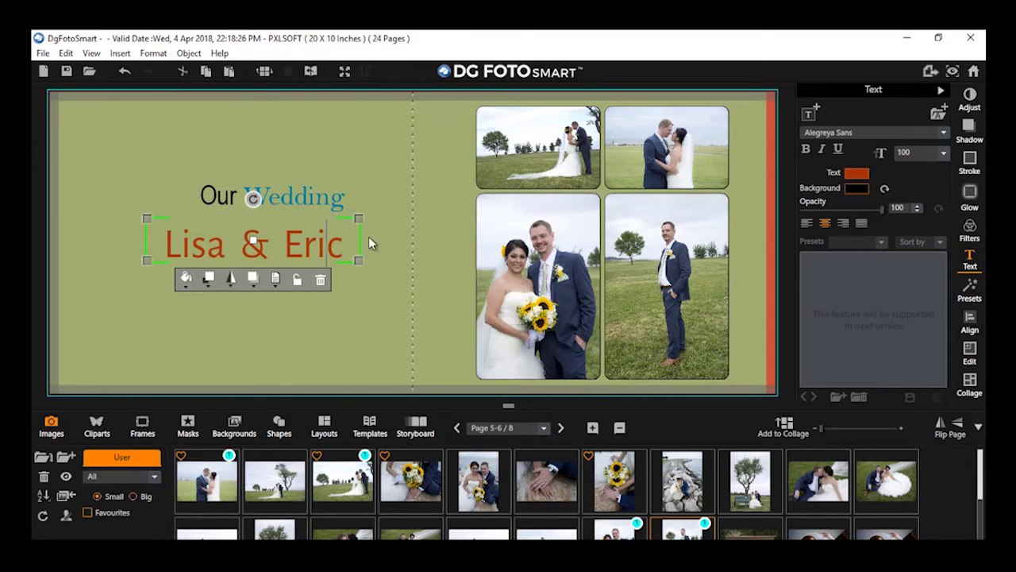
pyautogui.doubleClick(171, 228)
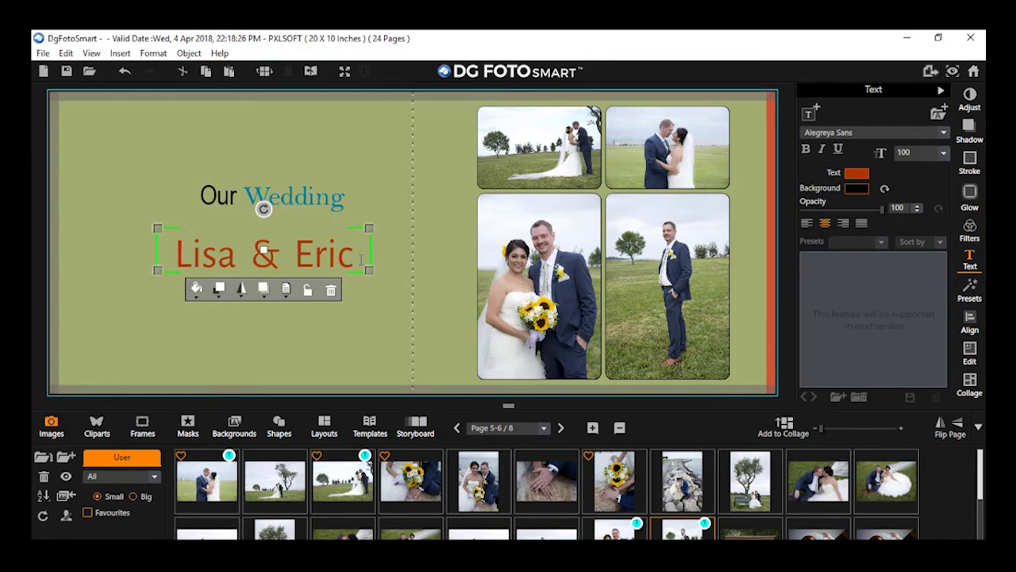
# Step: Try blue, magenta and cyan on the Lisa & Eric text, then set it to black
pyautogui.moveTo(358, 258); pyautogui.dragTo(173, 262)
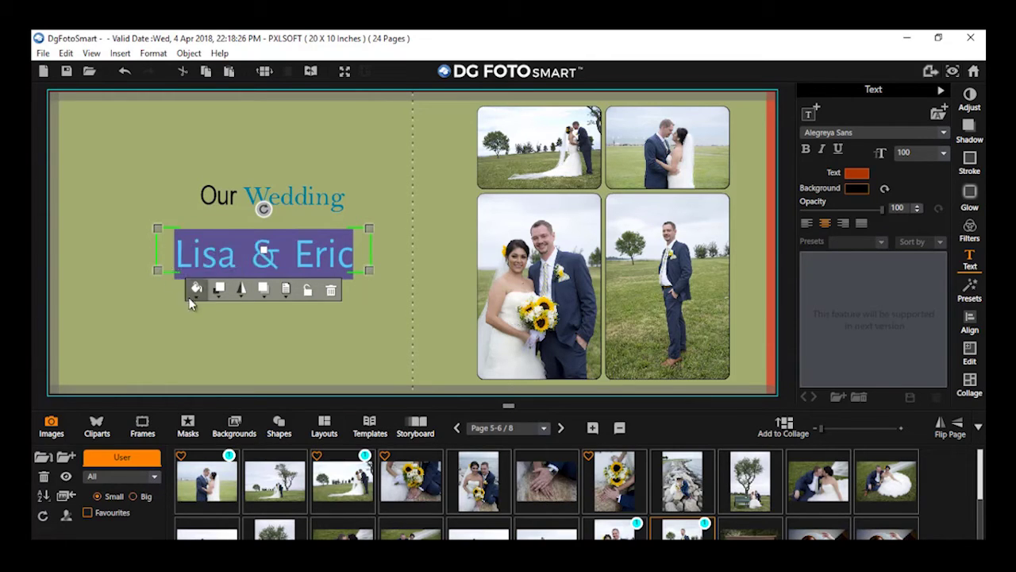
pyautogui.click(196, 290)
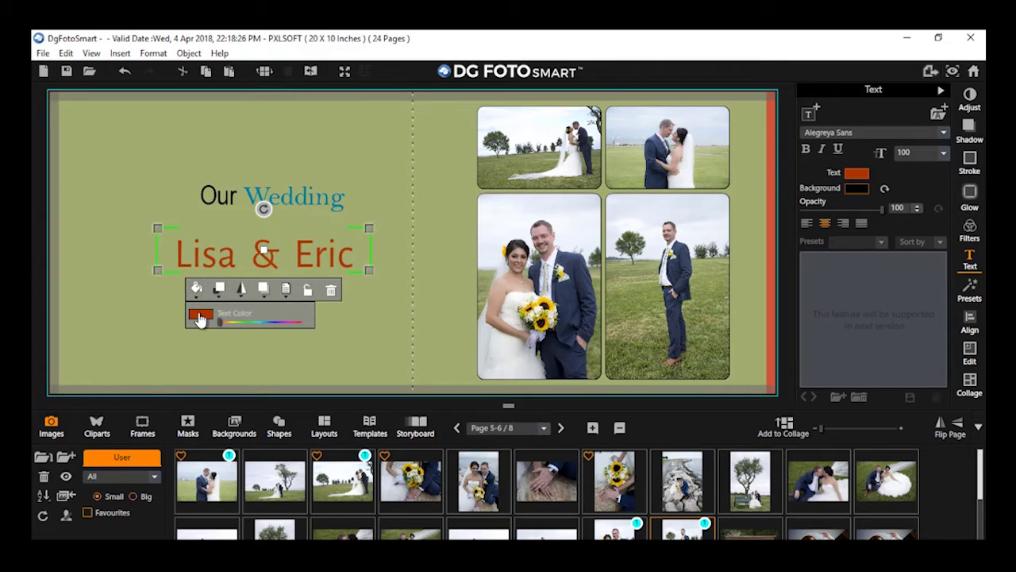
pyautogui.click(200, 317)
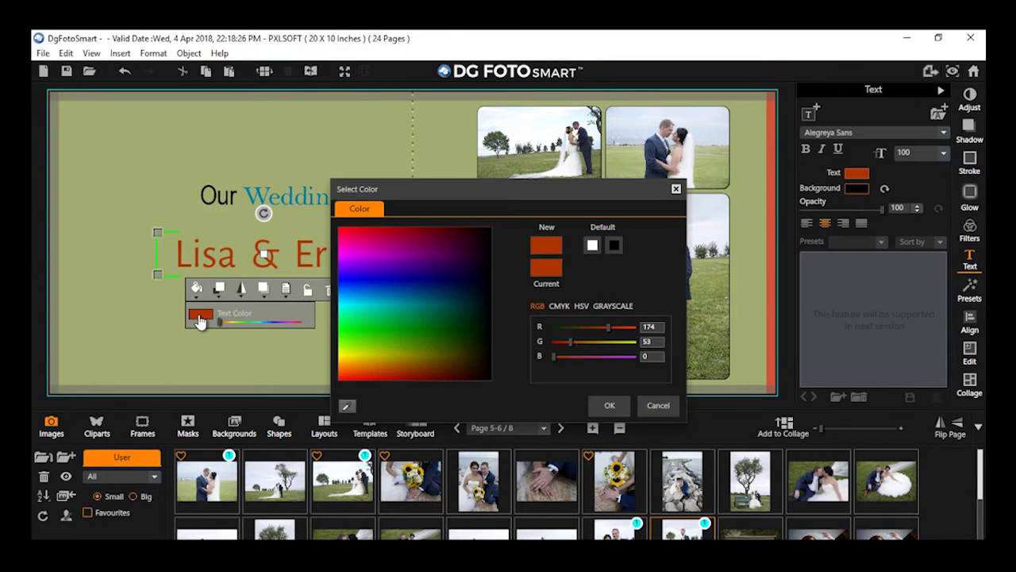
pyautogui.click(353, 279)
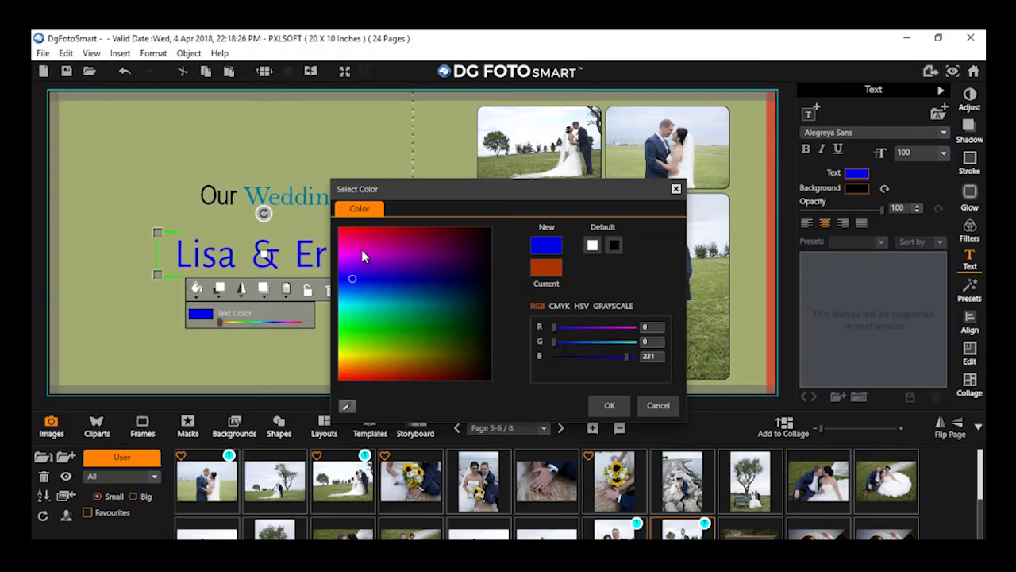
pyautogui.click(361, 249)
pyautogui.click(364, 302)
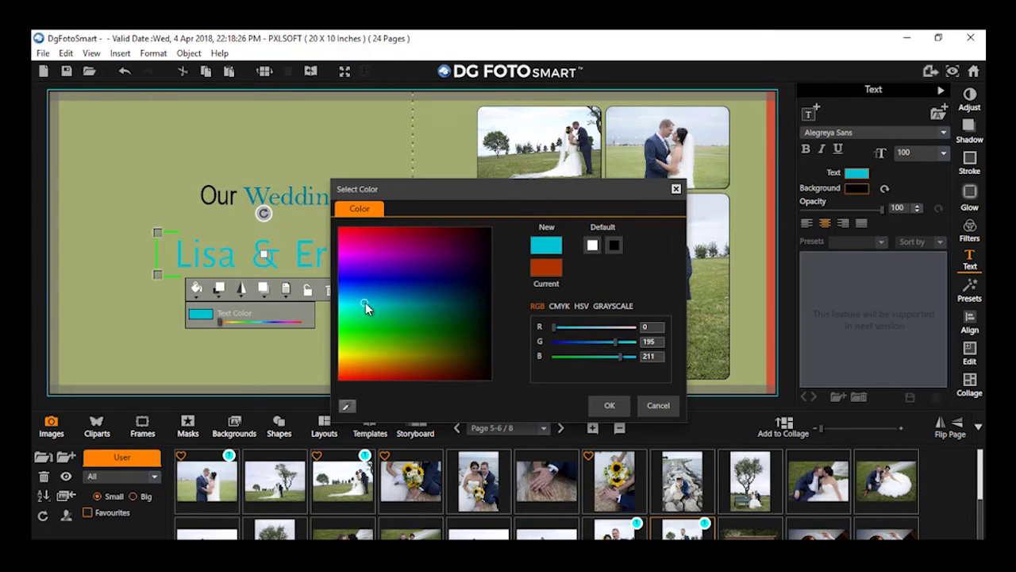
pyautogui.click(614, 246)
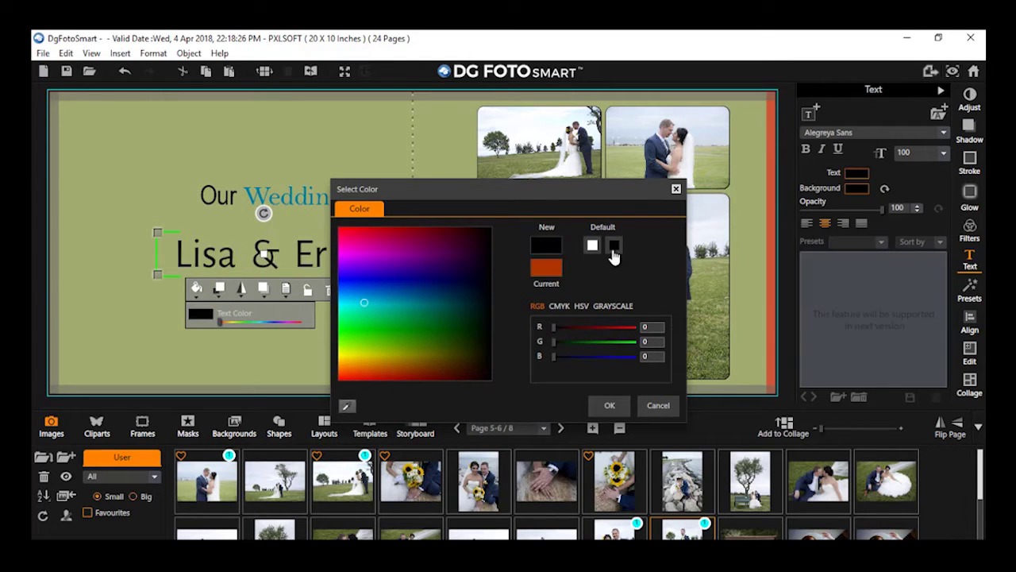
pyautogui.click(609, 406)
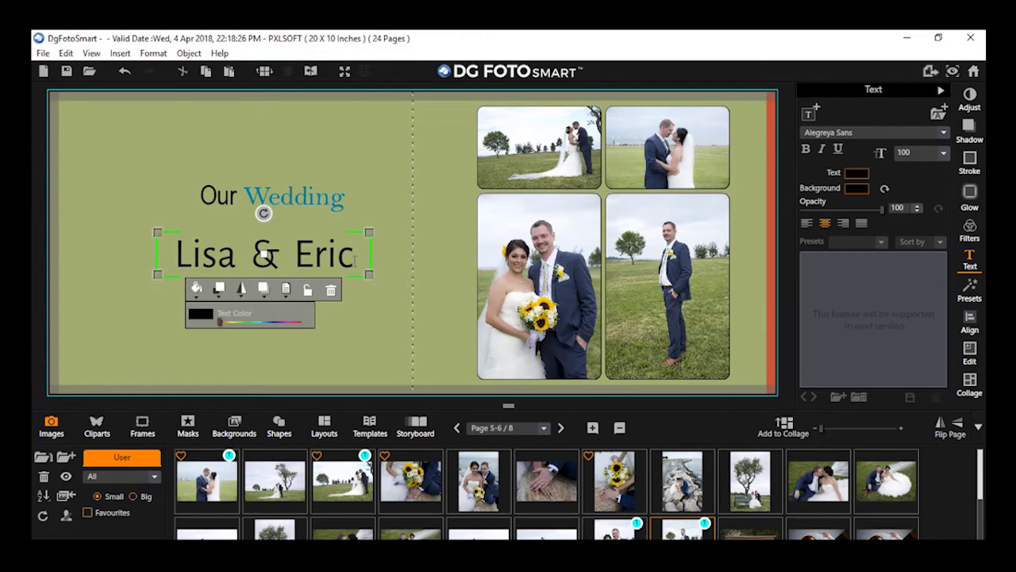
# Step: Reselect Lisa & Eric and shift its colour through green, cyan and blue to red
pyautogui.moveTo(364, 253); pyautogui.dragTo(173, 254)
pyautogui.click(246, 322)
pyautogui.click(261, 324)
pyautogui.click(267, 324)
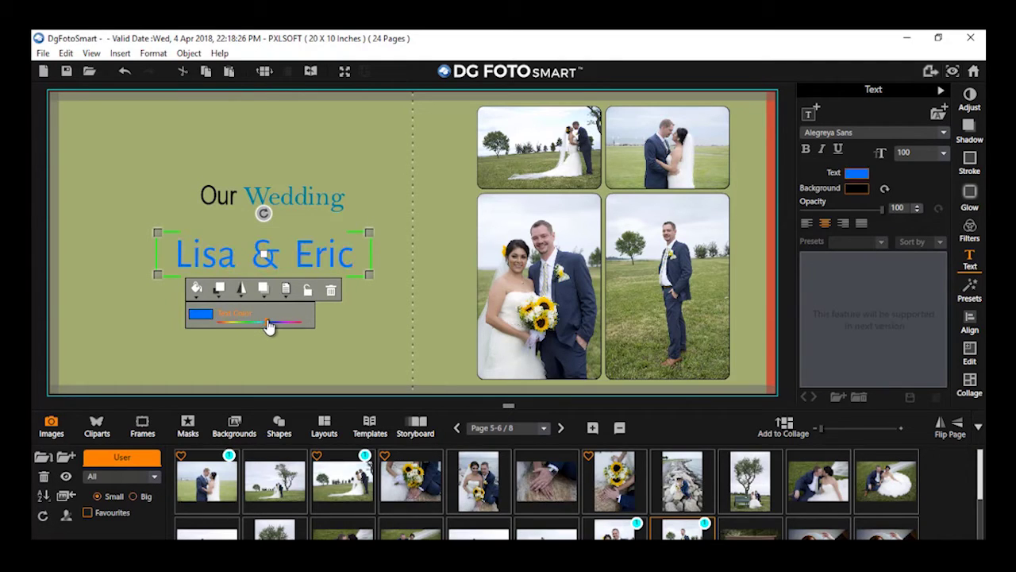
pyautogui.click(220, 323)
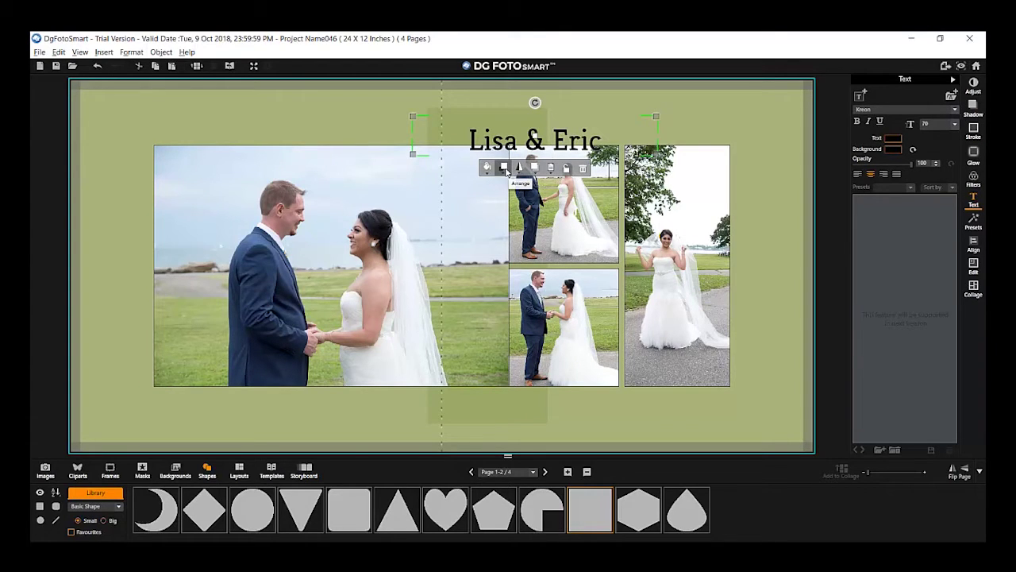
# Step: Send the Lisa & Eric title behind the top-middle photo, then bring it in front
pyautogui.click(545, 201)
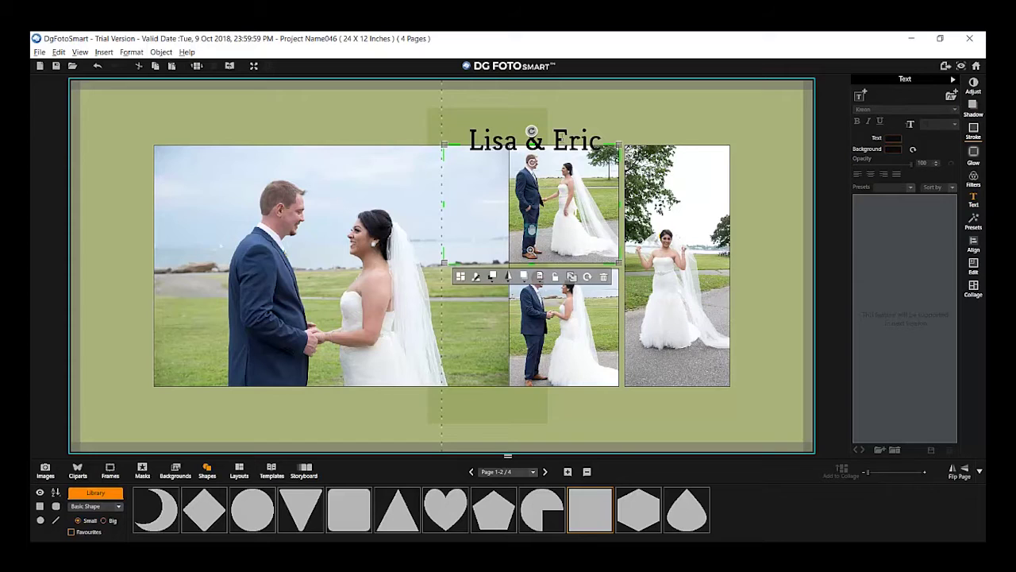
pyautogui.click(551, 140)
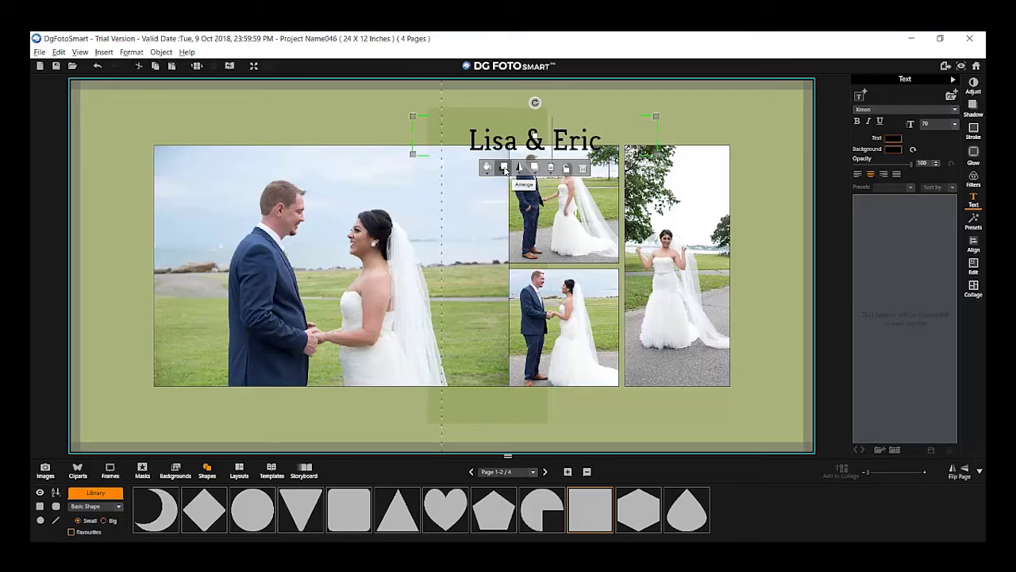
pyautogui.click(504, 168)
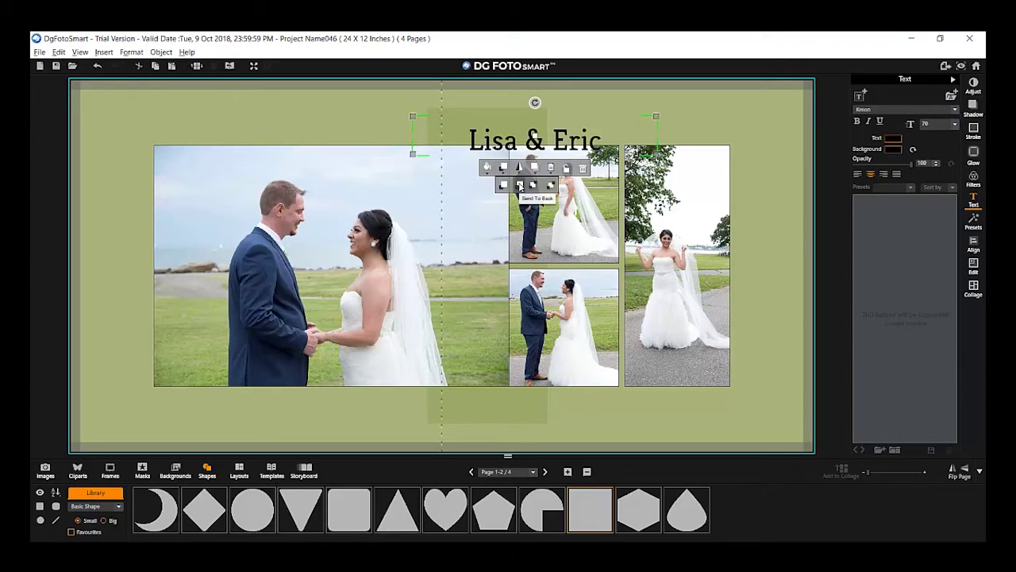
pyautogui.click(533, 185)
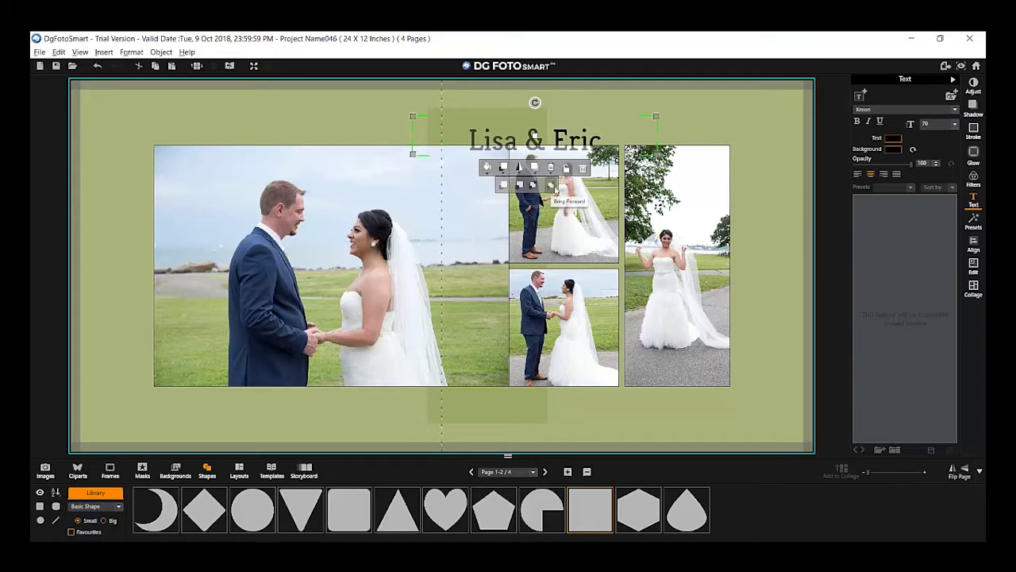
pyautogui.click(503, 169)
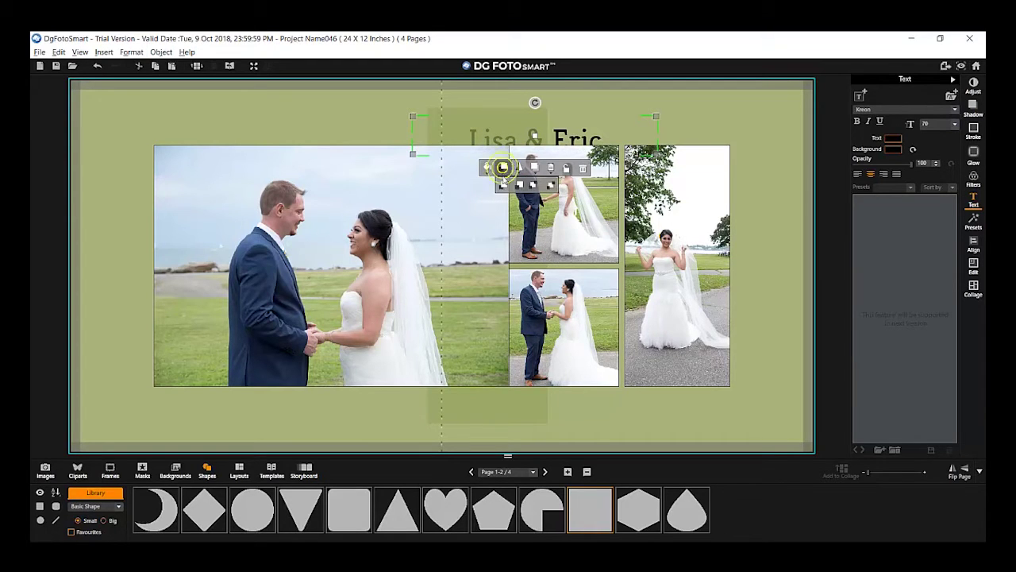
pyautogui.click(503, 186)
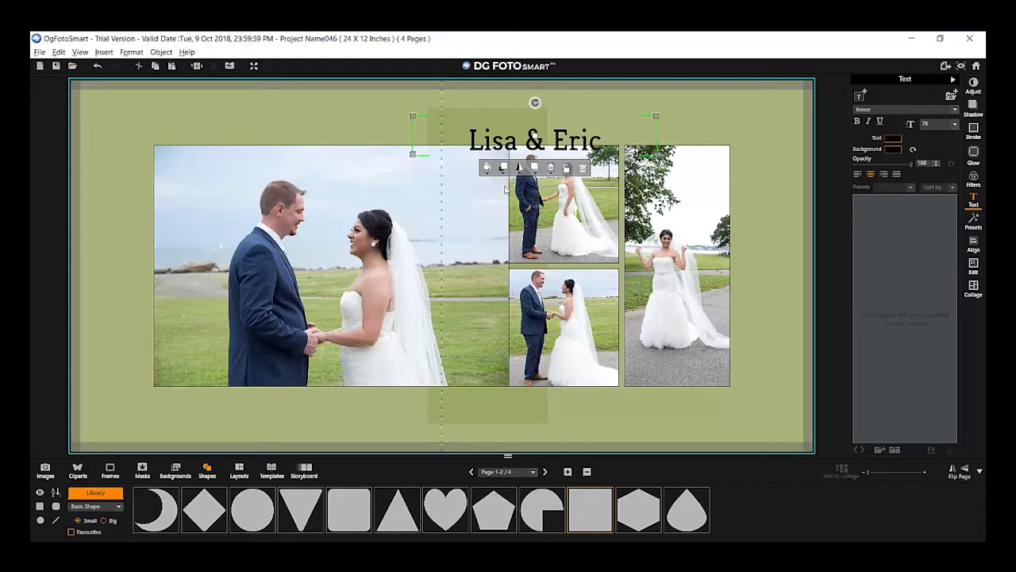
# Step: Move the title back one layer twice, then forward one layer
pyautogui.click(504, 167)
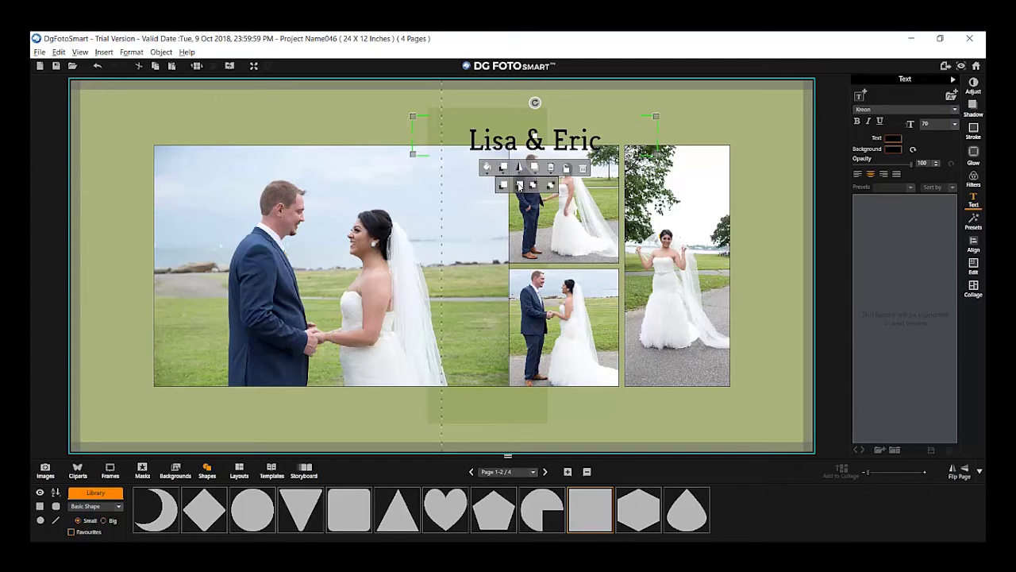
pyautogui.click(519, 185)
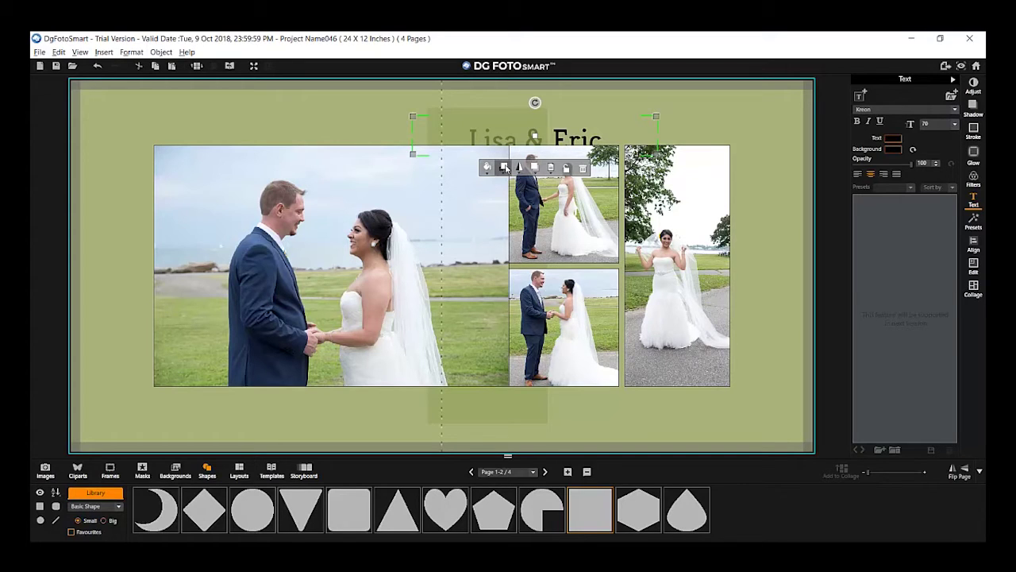
pyautogui.click(503, 167)
pyautogui.click(533, 185)
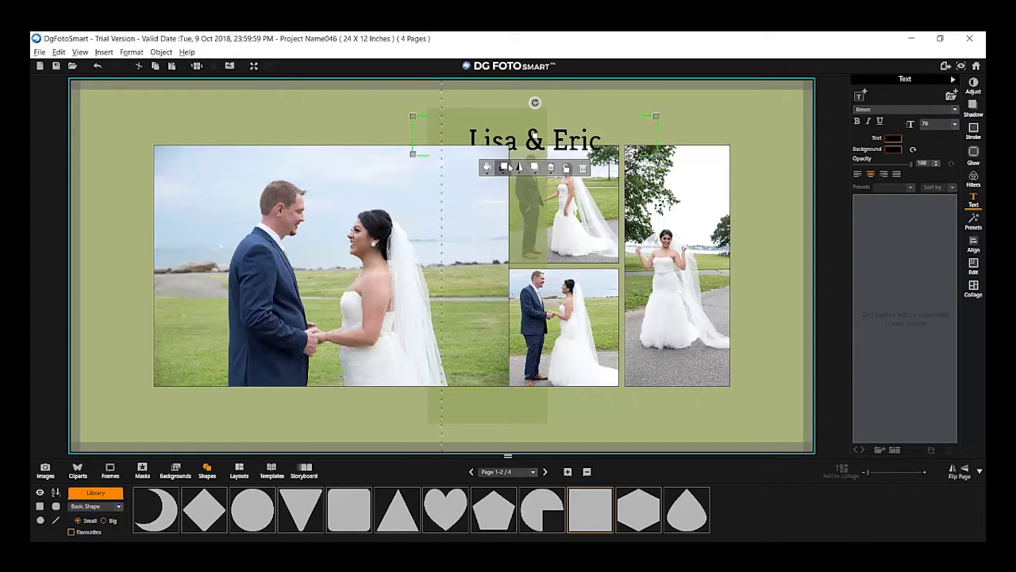
pyautogui.click(504, 166)
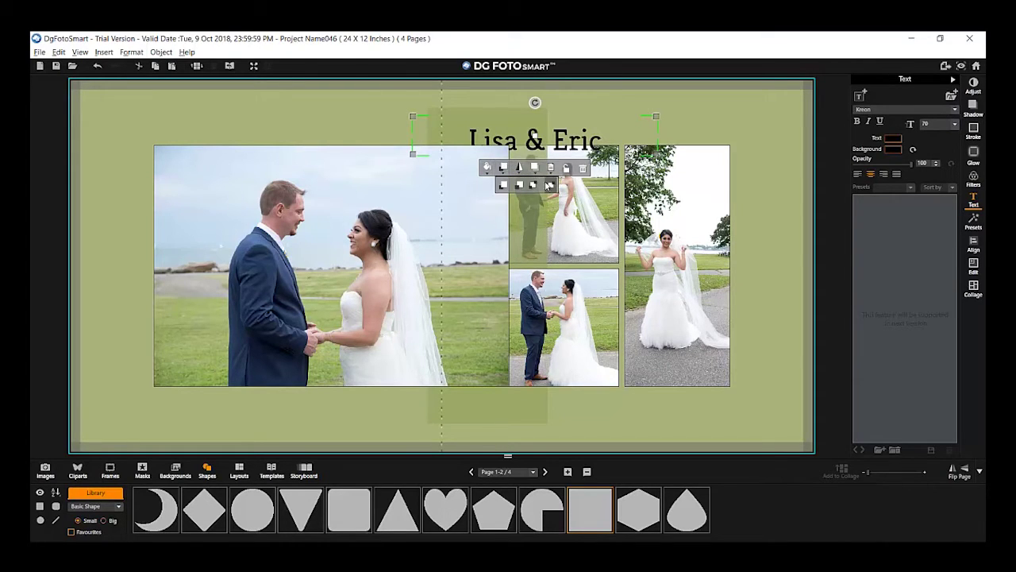
pyautogui.click(551, 185)
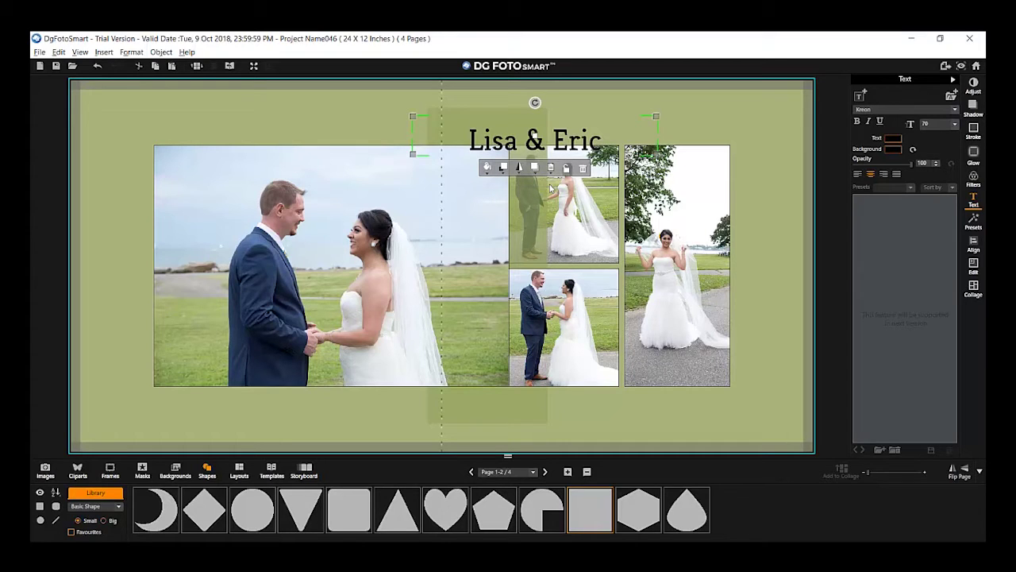
pyautogui.click(504, 167)
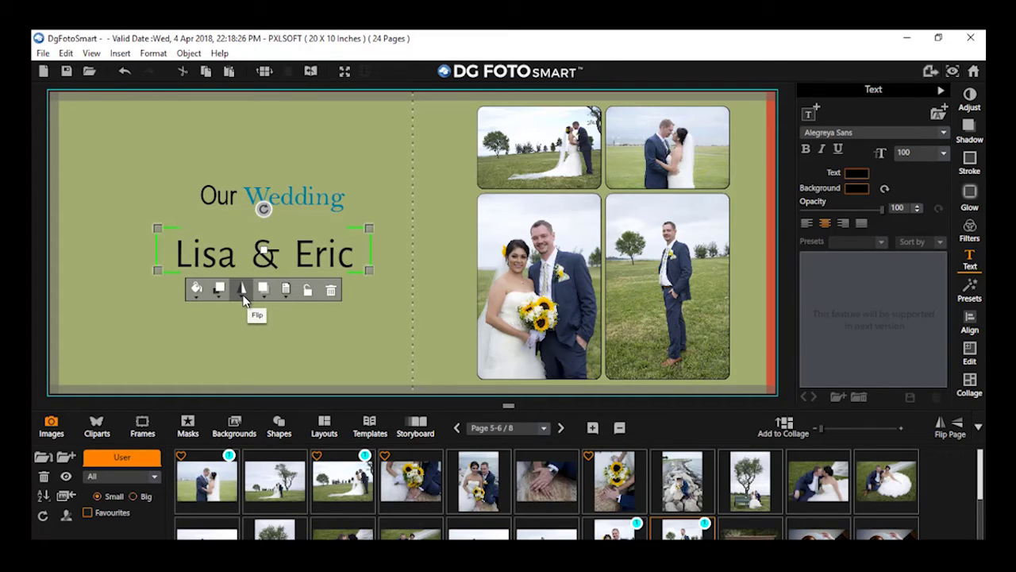
pyautogui.click(243, 291)
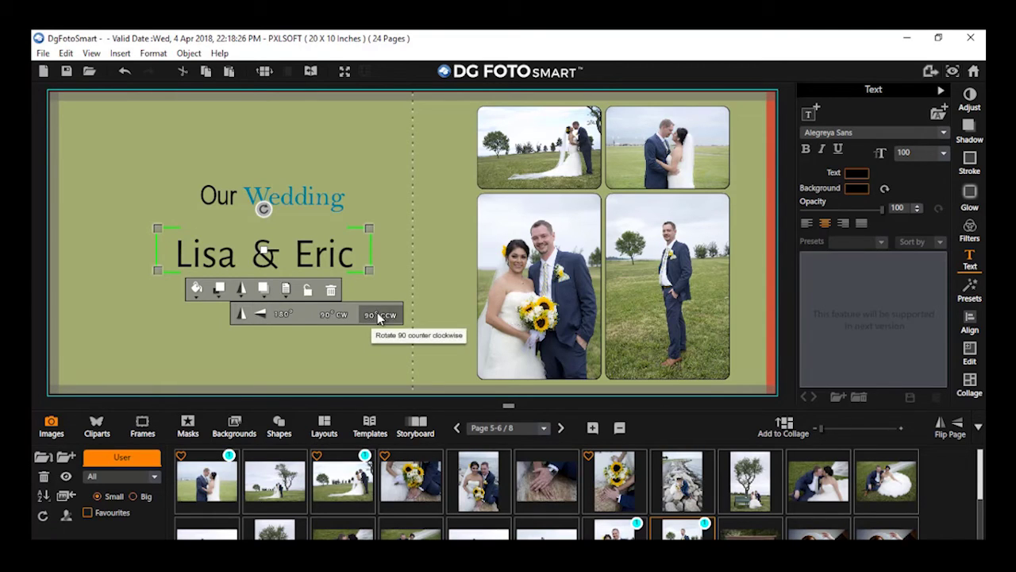
pyautogui.click(242, 315)
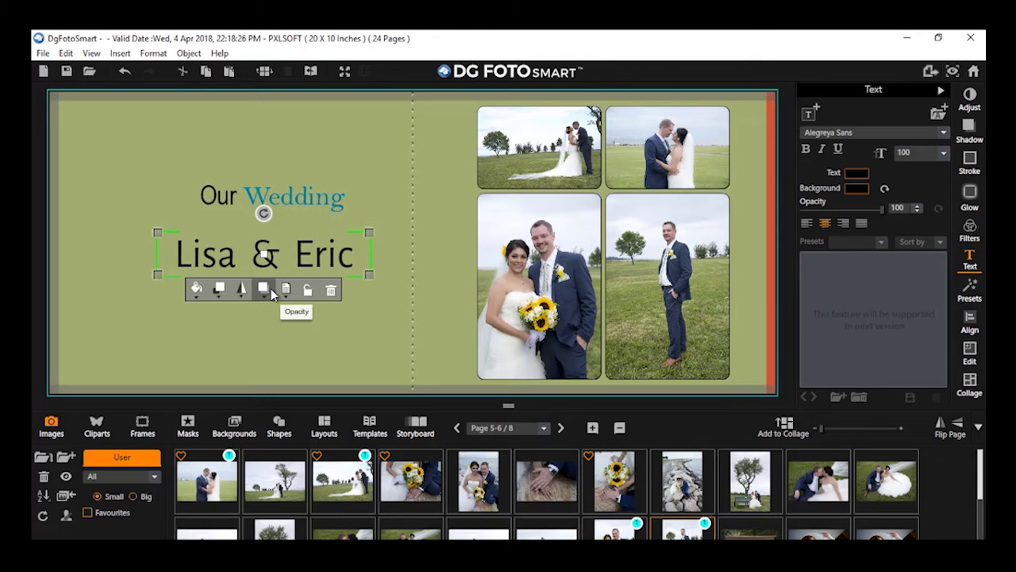
# Step: Try Lisa & Eric at low opacity and 80, reset to 100, then lower it to 70
pyautogui.click(267, 289)
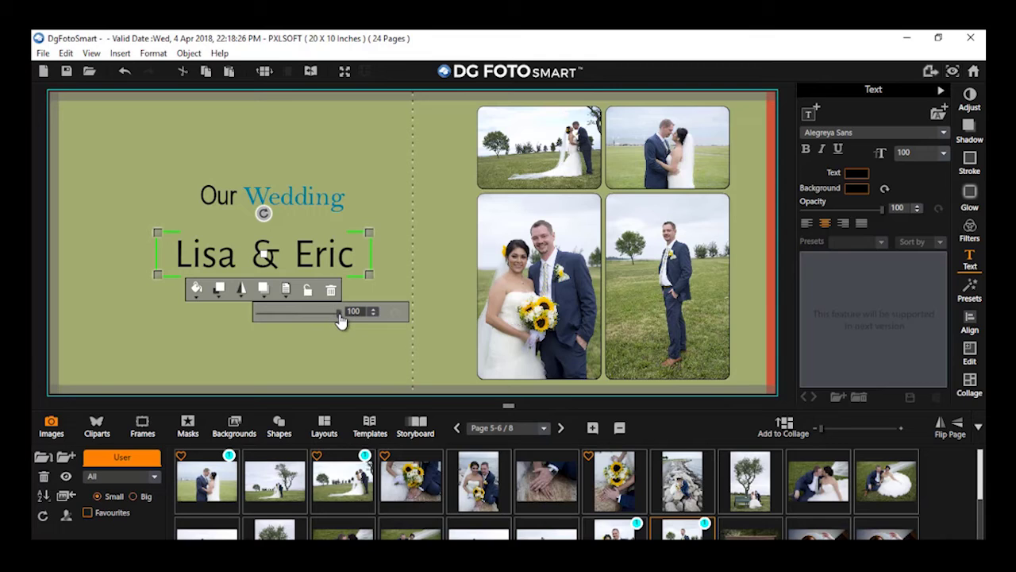
pyautogui.moveTo(339, 315); pyautogui.dragTo(299, 319)
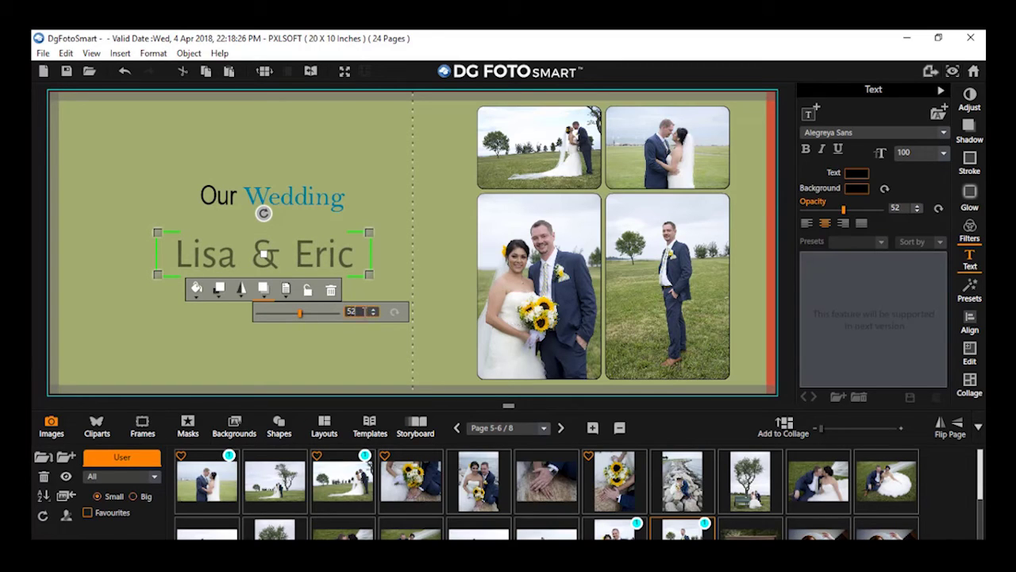
pyautogui.write('80')
pyautogui.press('Return')
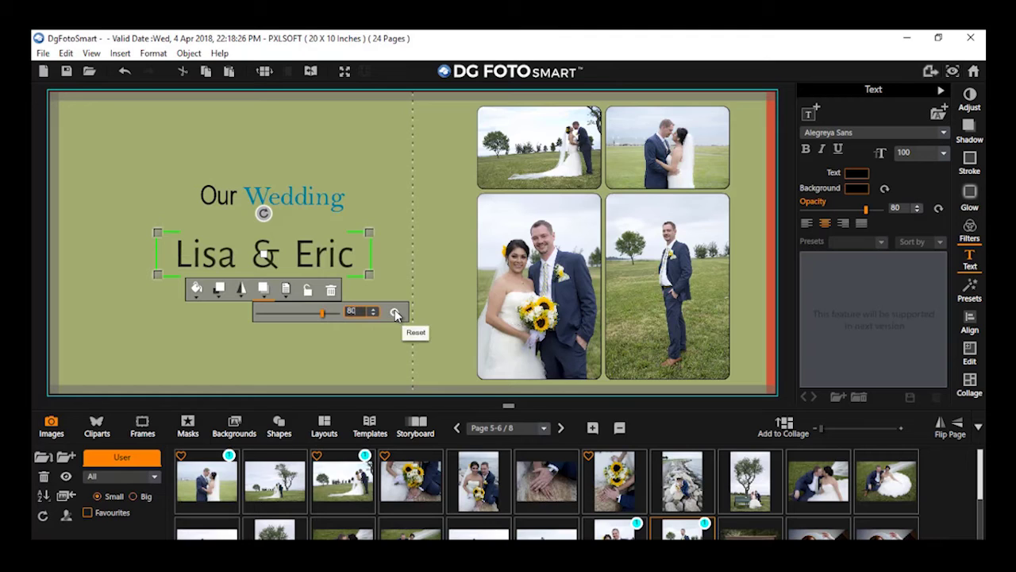
pyautogui.click(394, 313)
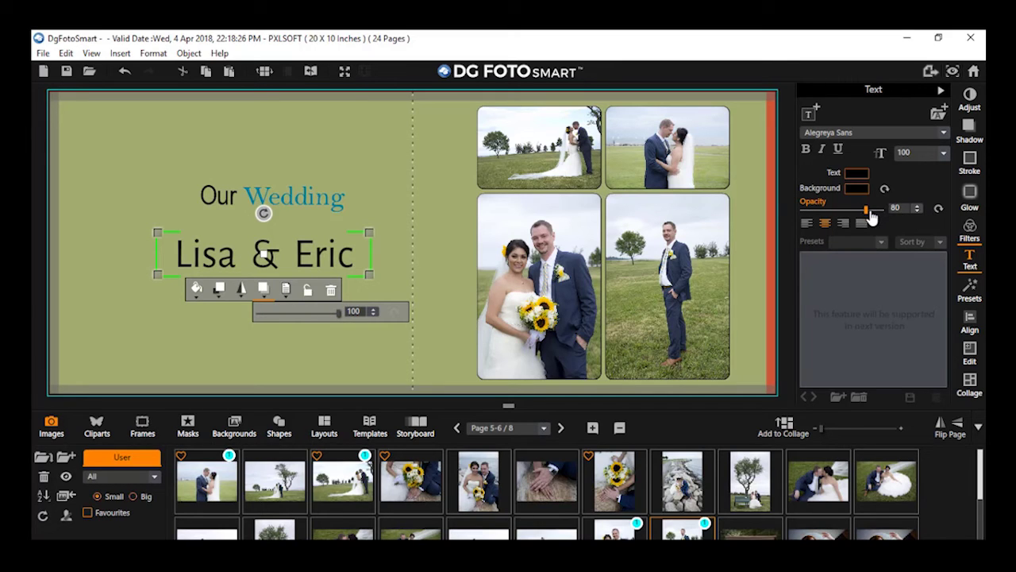
pyautogui.moveTo(866, 212); pyautogui.dragTo(859, 211)
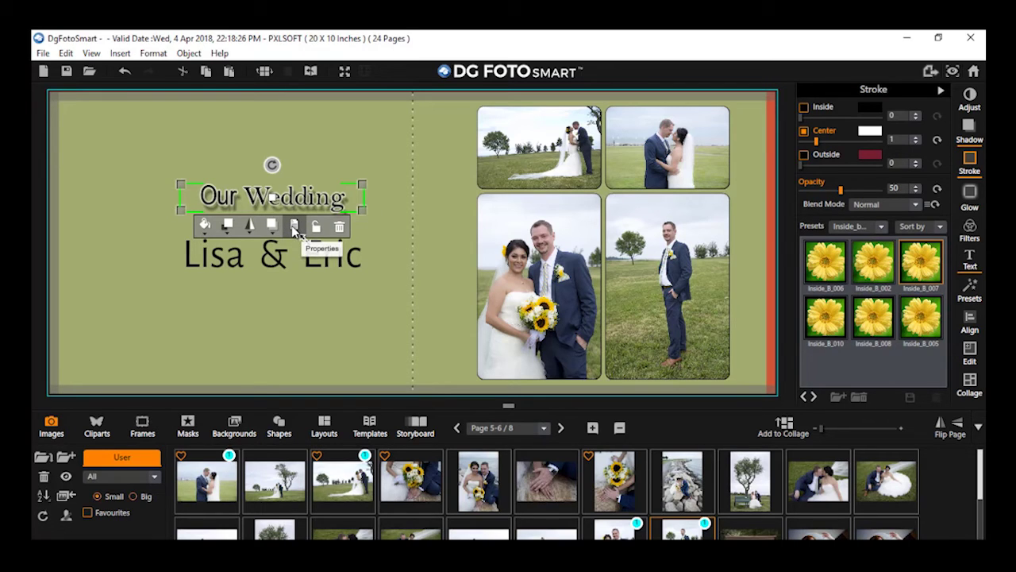
# Step: Copy the outlined, drop-shadowed style from Our Wedding and apply it to the Lisa & Eric title
pyautogui.click(295, 229)
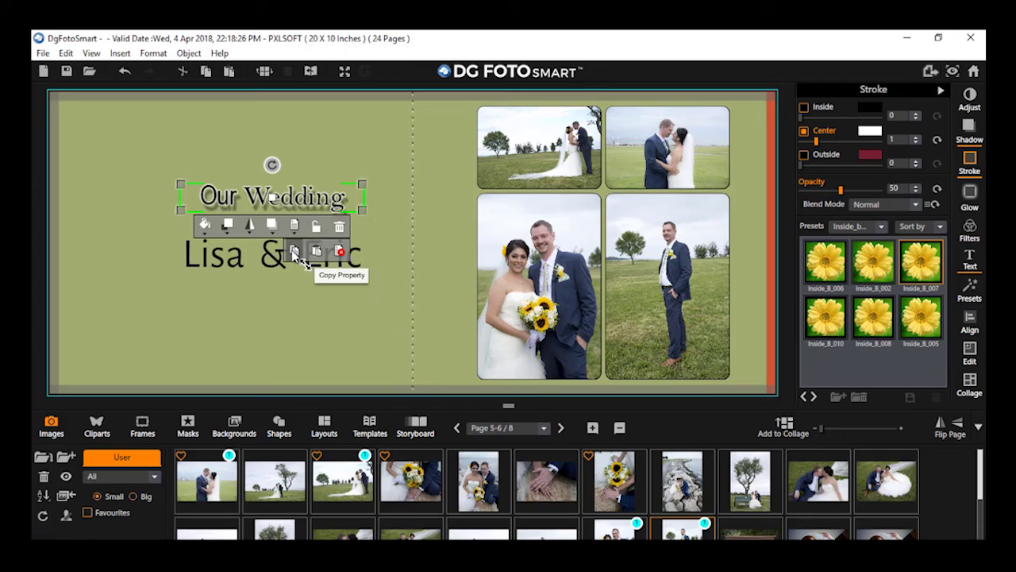
pyautogui.click(294, 251)
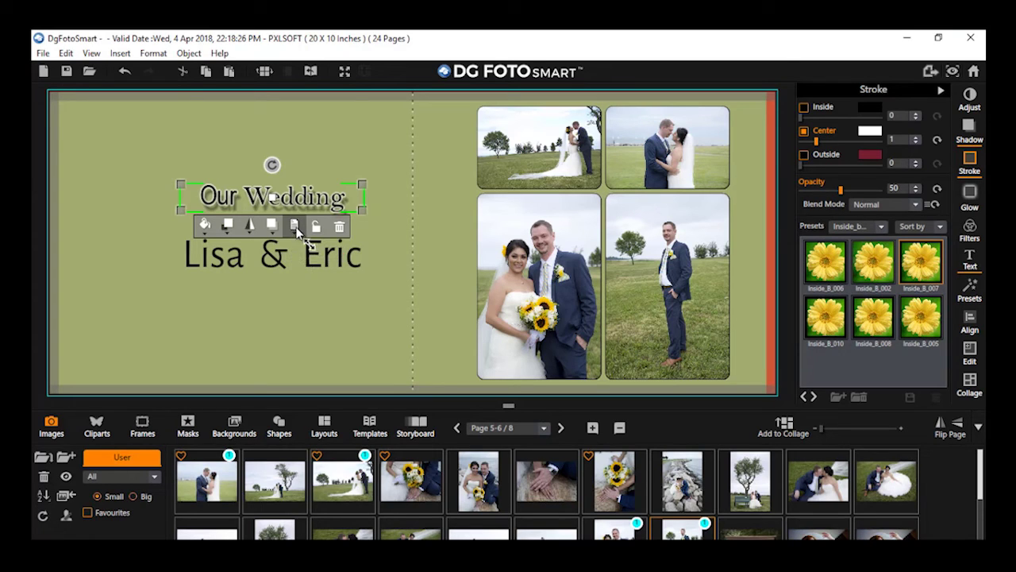
pyautogui.click(322, 262)
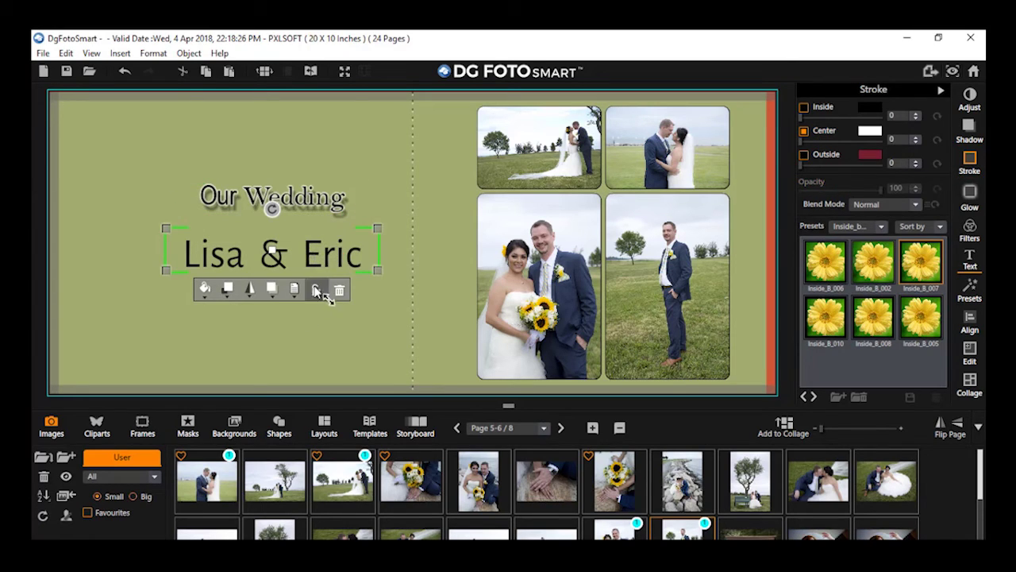
pyautogui.click(297, 290)
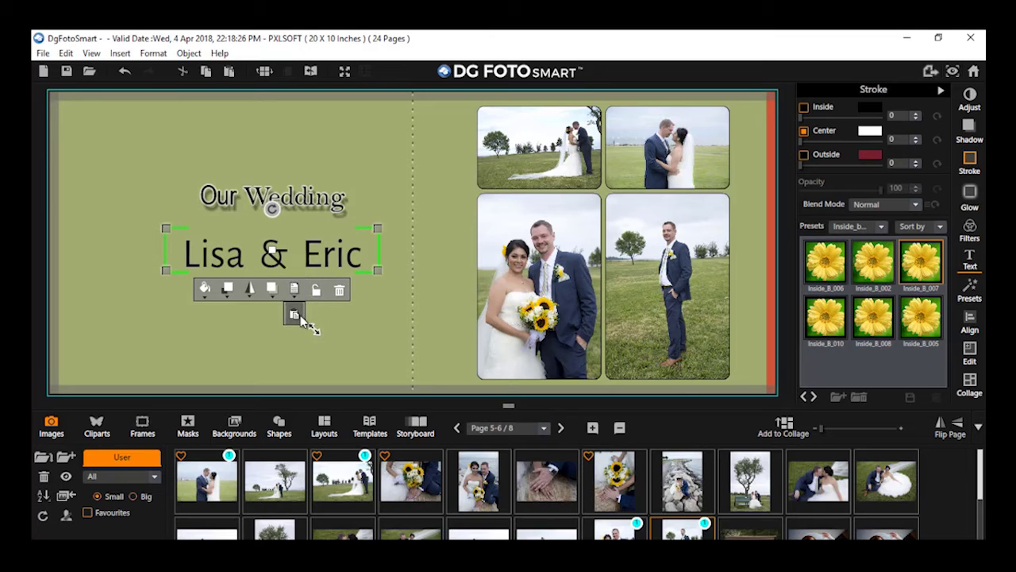
pyautogui.click(298, 315)
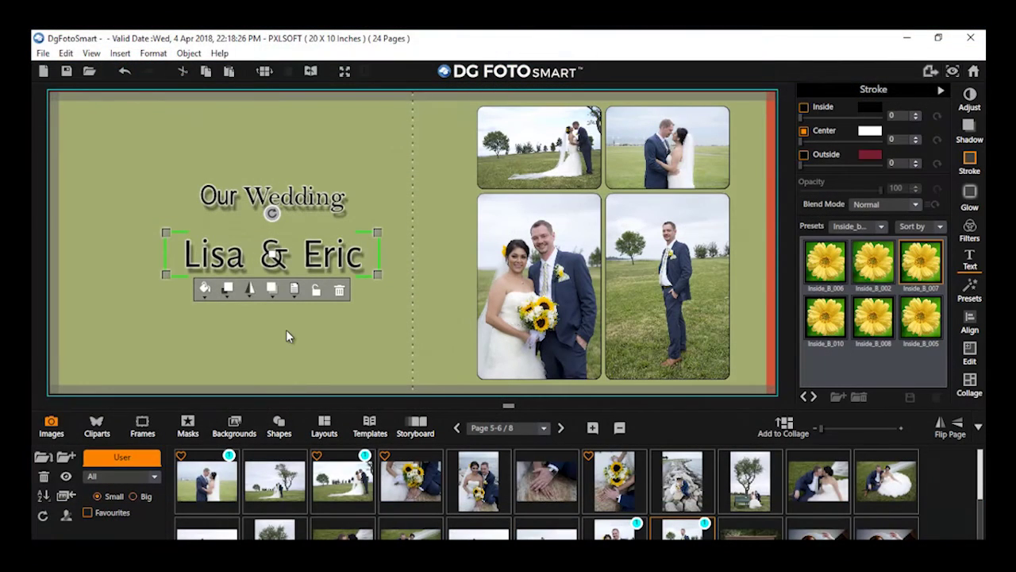
# Step: Lock Lisa & Eric, raise its shadow distance to 82, then unlock it and nudge it right
pyautogui.click(317, 292)
pyautogui.click(322, 291)
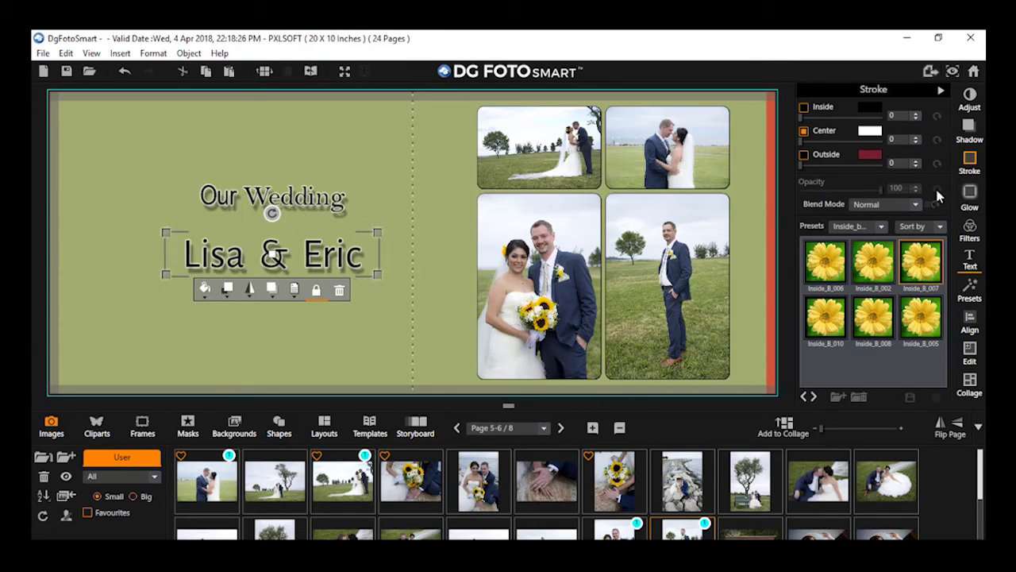
pyautogui.click(968, 127)
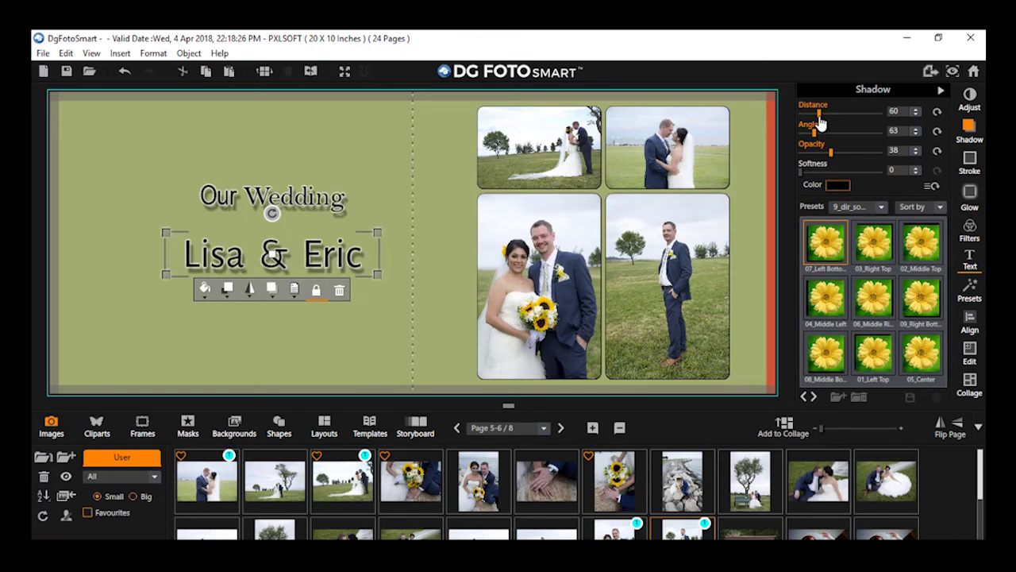
pyautogui.moveTo(820, 121)
pyautogui.mouseDown()
pyautogui.moveTo(840, 119)
pyautogui.moveTo(825, 119)
pyautogui.mouseUp()
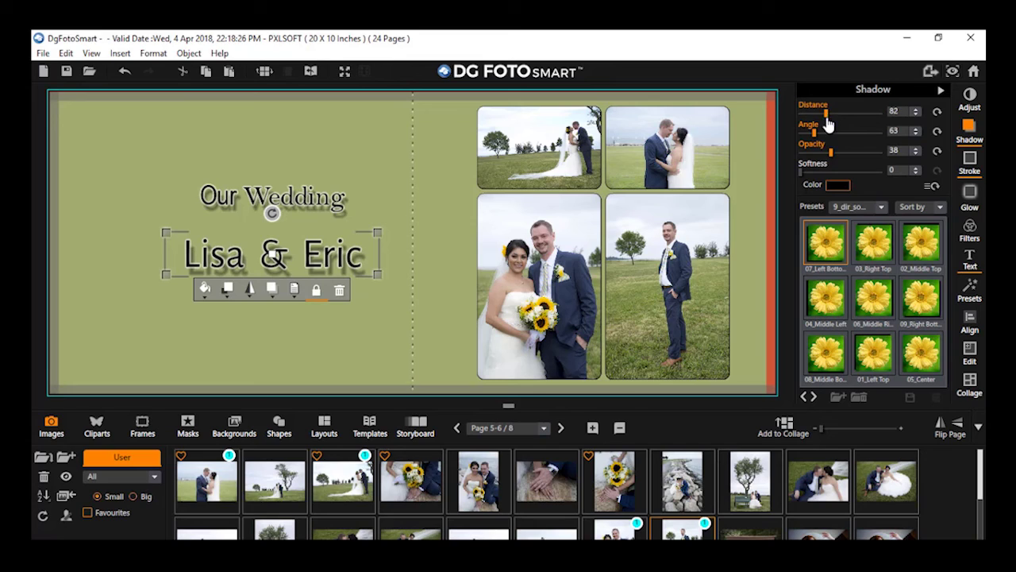
pyautogui.click(316, 290)
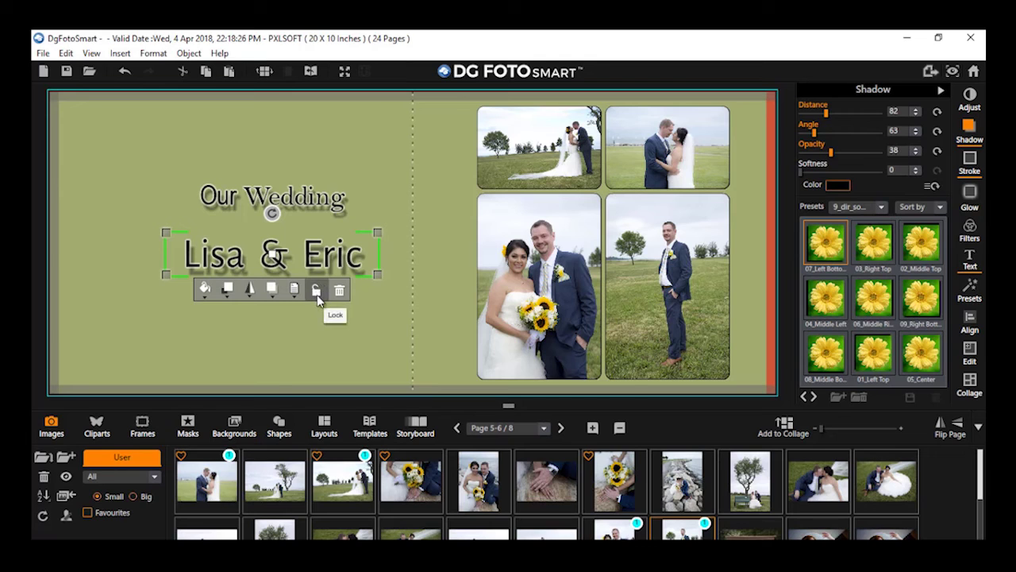
pyautogui.moveTo(272, 254)
pyautogui.mouseDown()
pyautogui.moveTo(261, 265)
pyautogui.moveTo(290, 261)
pyautogui.mouseUp()
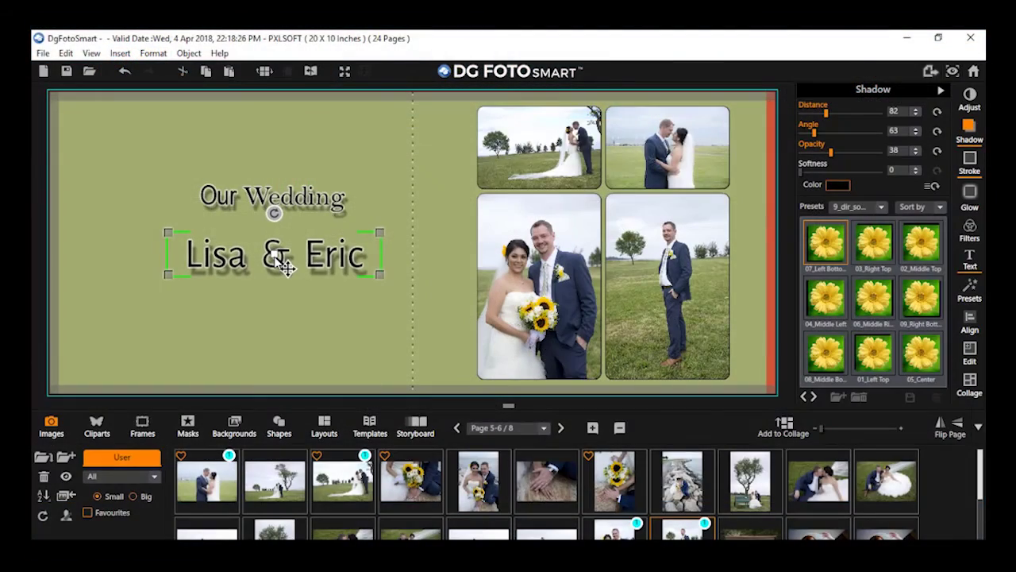
pyautogui.click(286, 268)
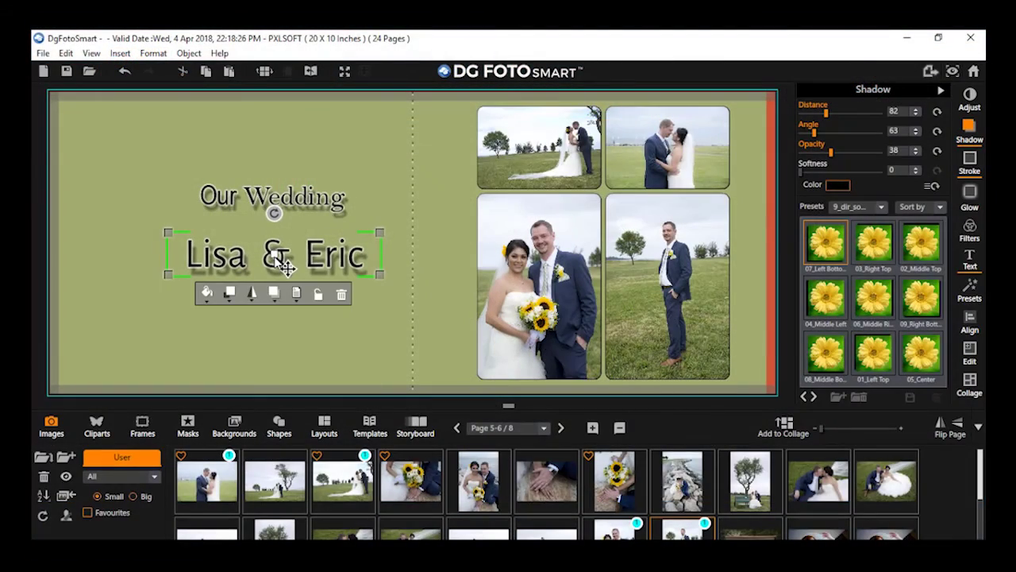
# Step: Delete the shadowed Lisa & Eric text and move the orange title down and right, beneath Our Wedding
pyautogui.click(342, 296)
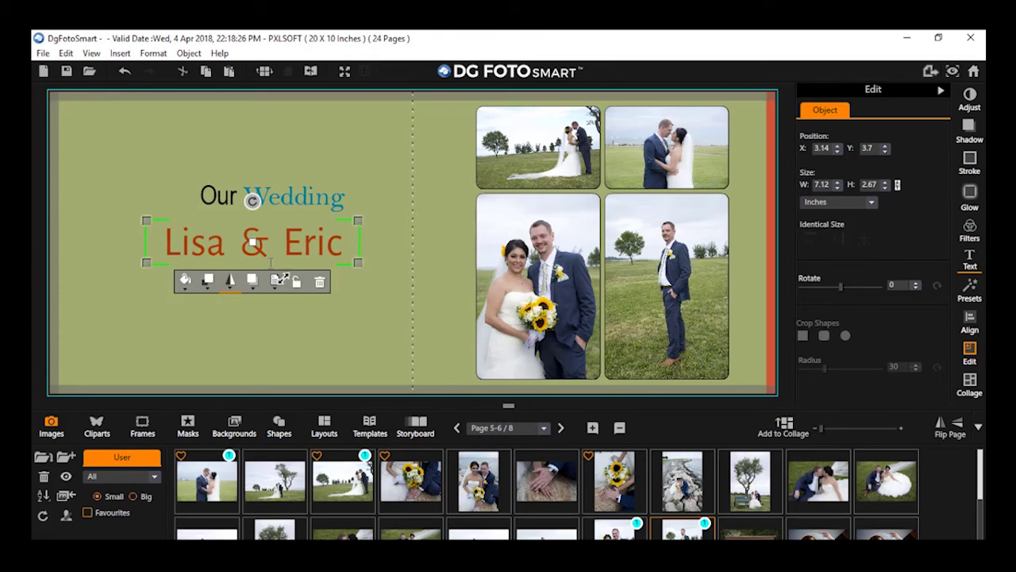
pyautogui.click(309, 197)
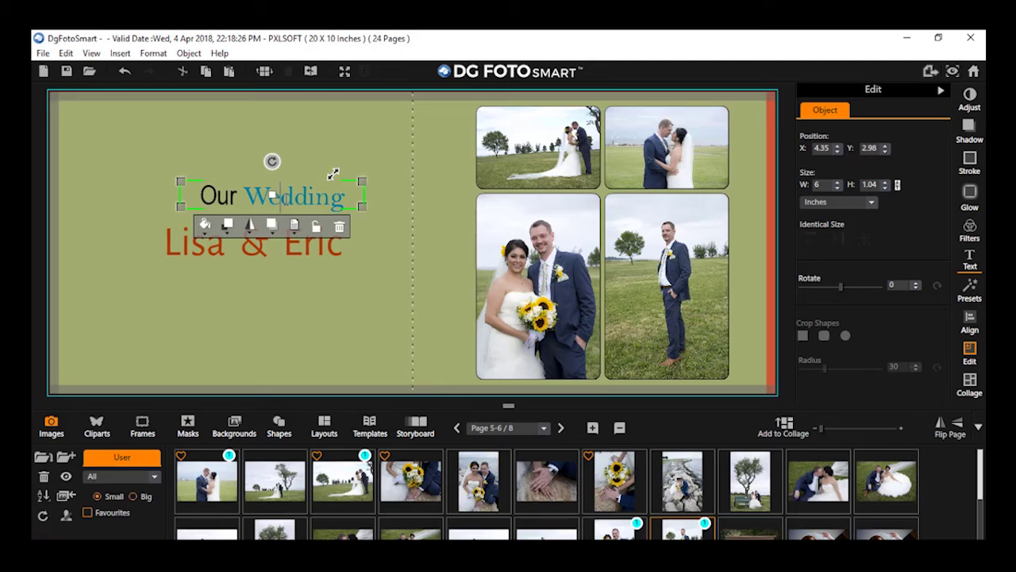
pyautogui.click(268, 250)
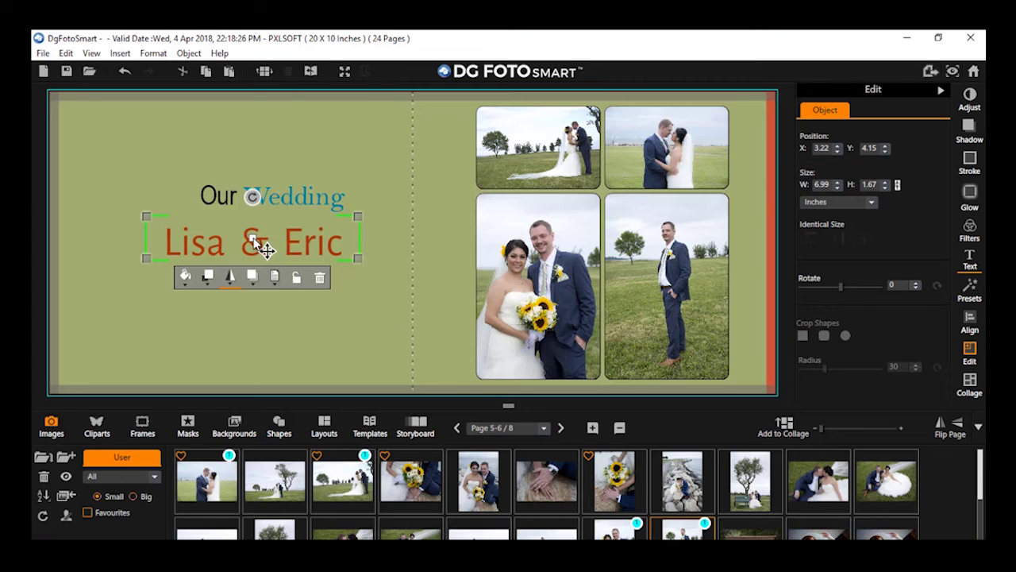
pyautogui.moveTo(254, 238); pyautogui.dragTo(281, 262)
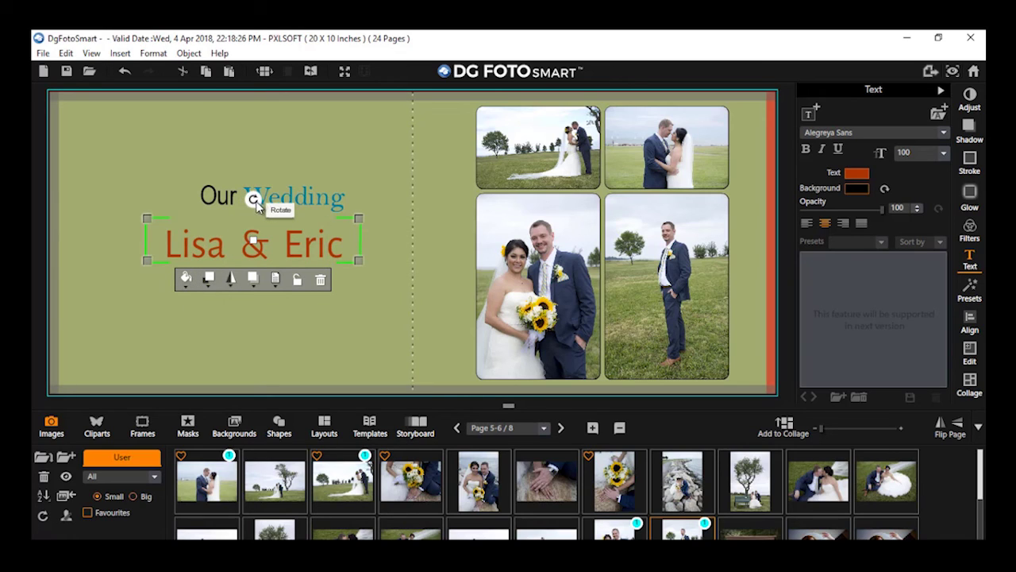
pyautogui.moveTo(256, 199)
pyautogui.mouseDown()
pyautogui.moveTo(281, 195)
pyautogui.moveTo(236, 201)
pyautogui.moveTo(265, 203)
pyautogui.mouseUp()
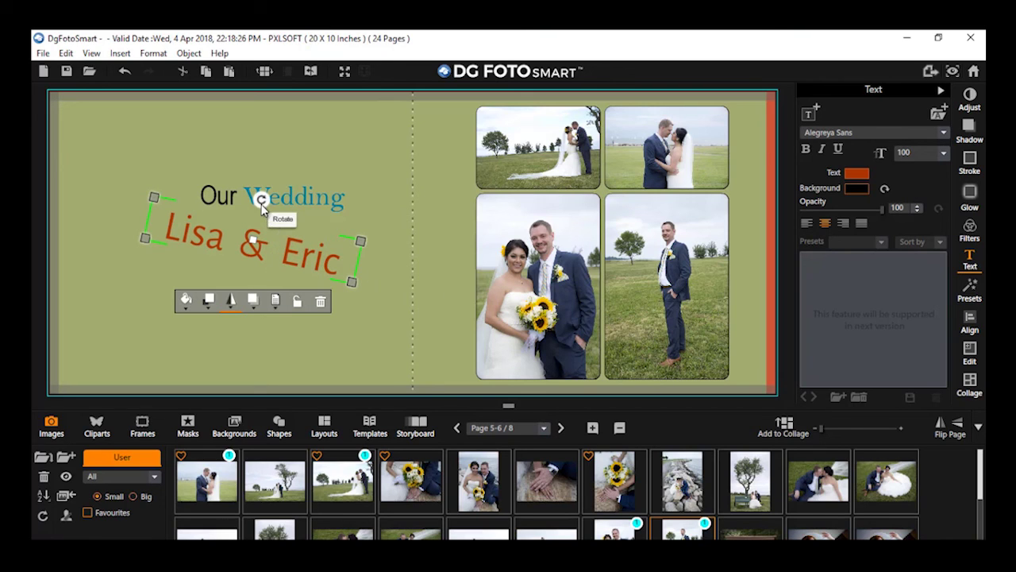
pyautogui.moveTo(262, 205)
pyautogui.mouseDown()
pyautogui.moveTo(243, 199)
pyautogui.moveTo(260, 203)
pyautogui.mouseUp()
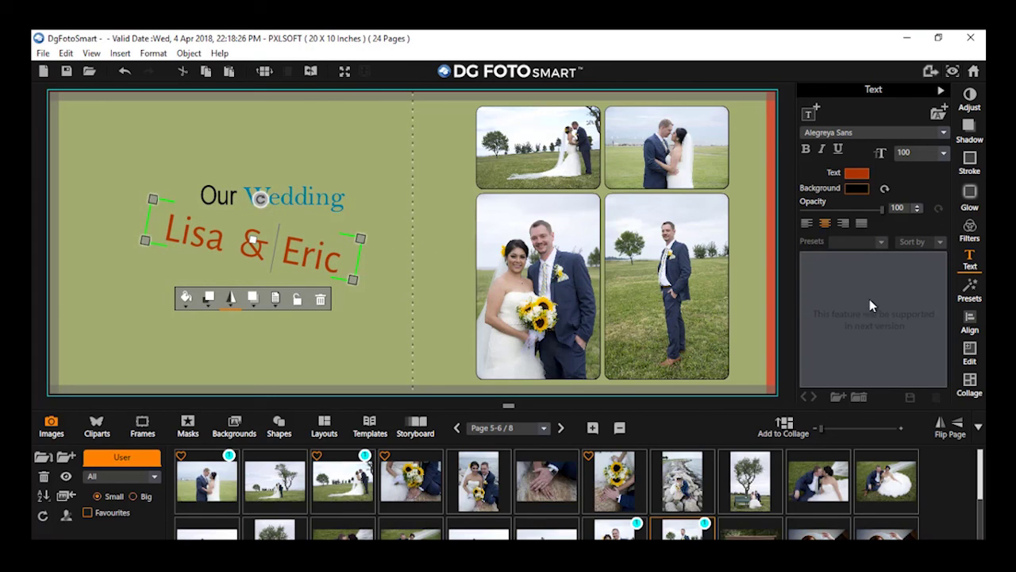
pyautogui.click(969, 353)
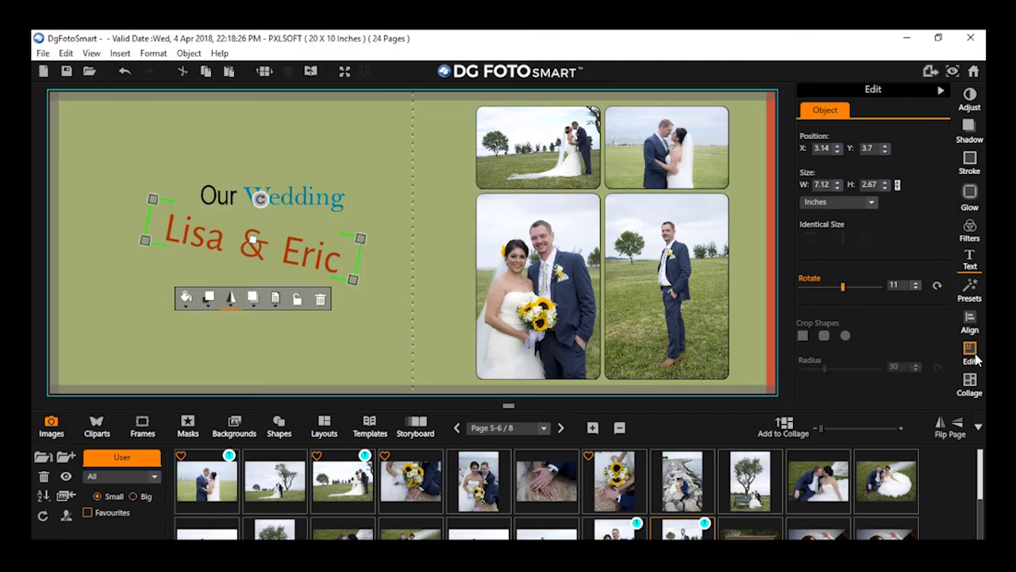
pyautogui.click(910, 286)
pyautogui.press('Return')
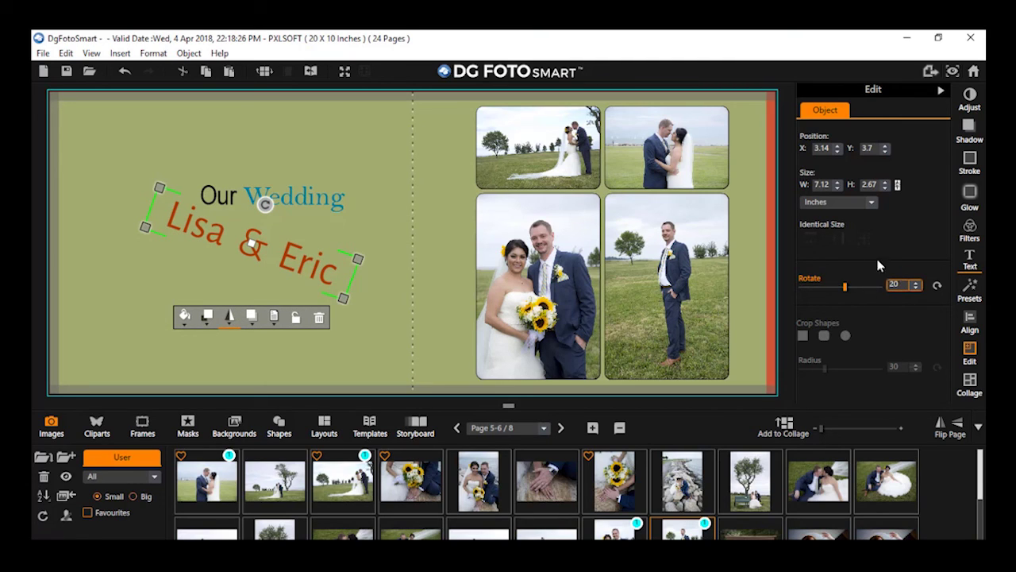
pyautogui.moveTo(844, 287); pyautogui.dragTo(840, 295)
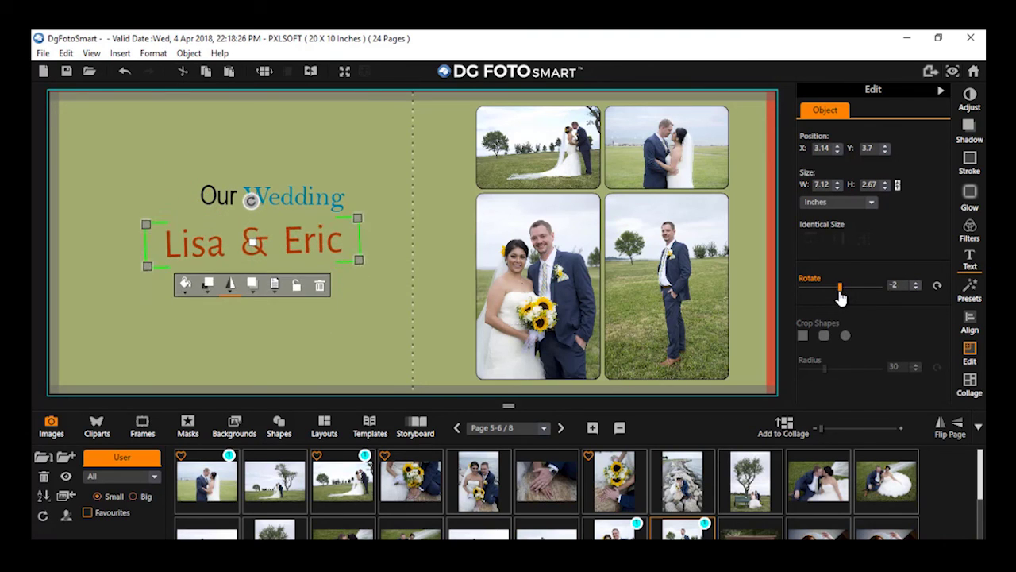
pyautogui.click(937, 288)
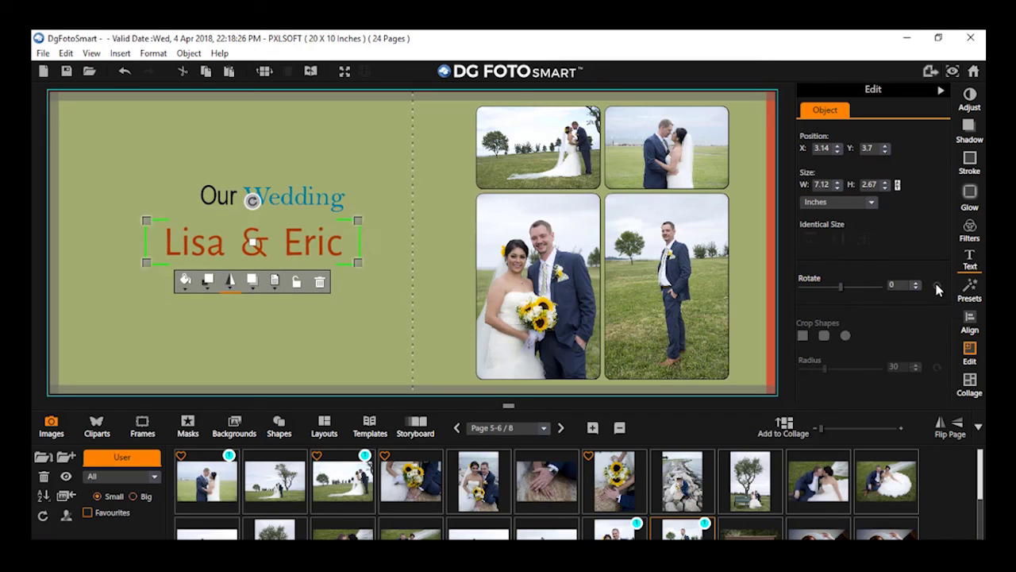